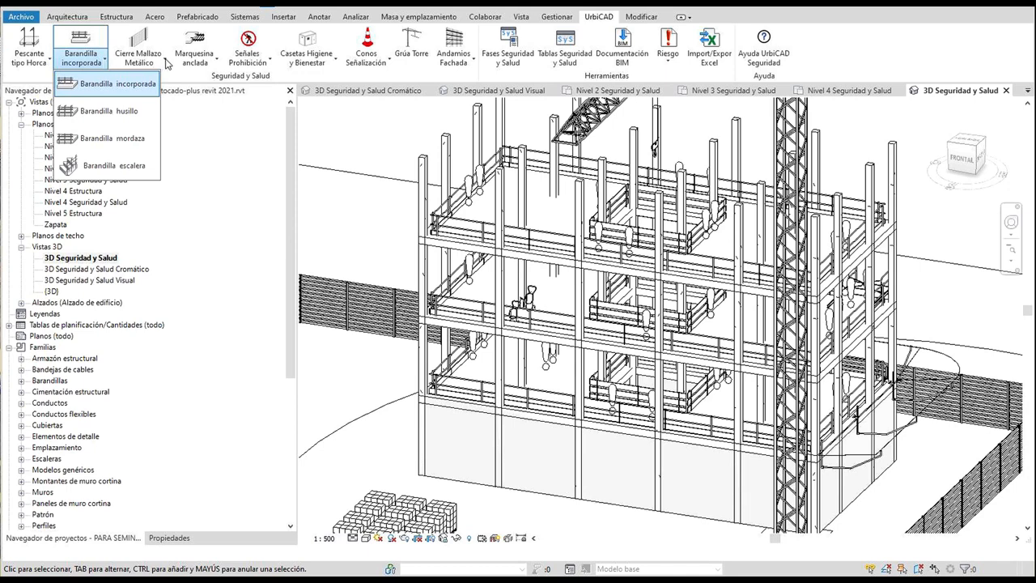
# Step: Examine the available safety elements: site enclosures, canopies, signs, welfare huts, and signalling cones and barriers
pyautogui.click(167, 63)
pyautogui.click(167, 63)
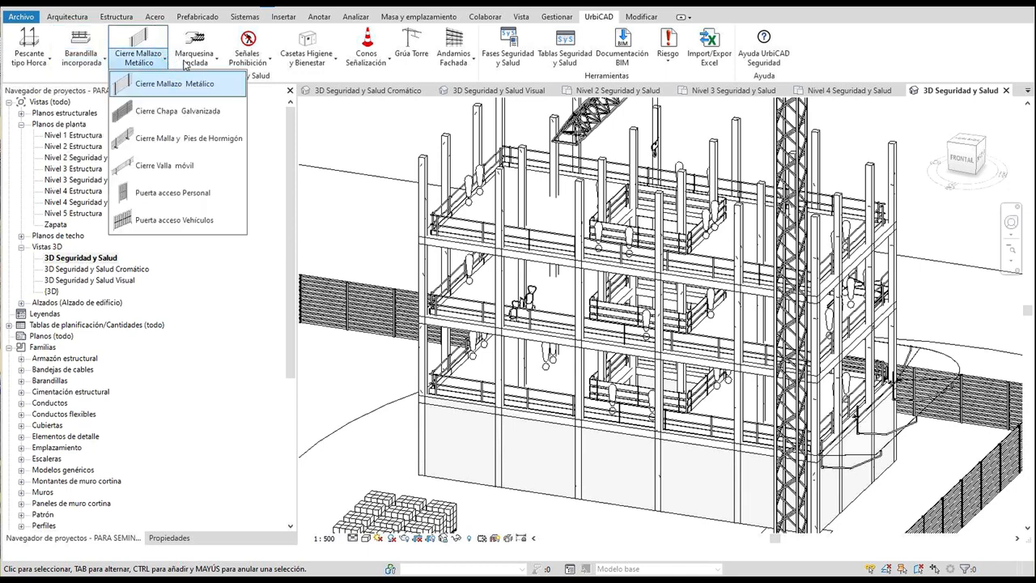
pyautogui.click(215, 64)
pyautogui.click(217, 65)
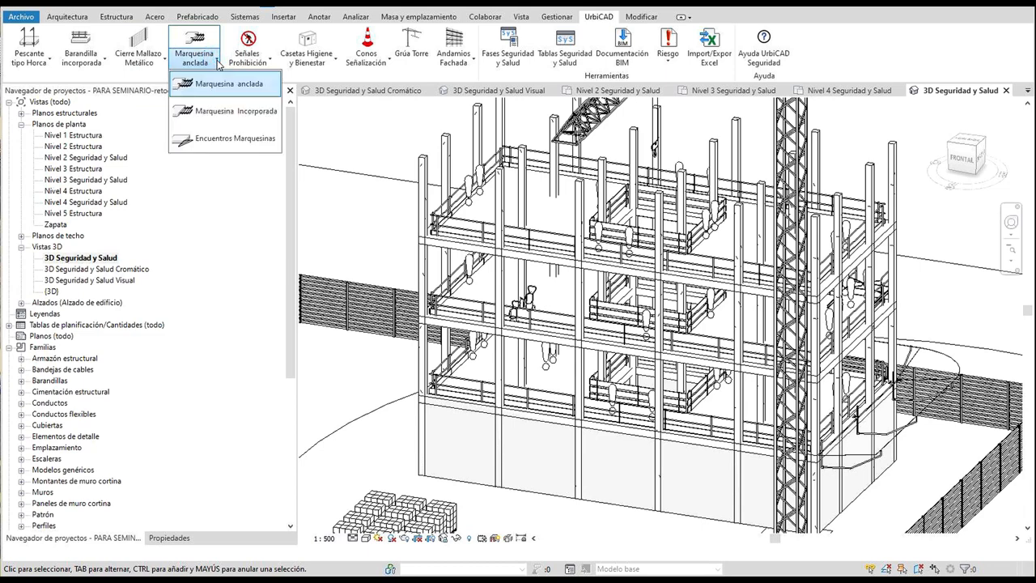
pyautogui.click(267, 63)
pyautogui.click(271, 64)
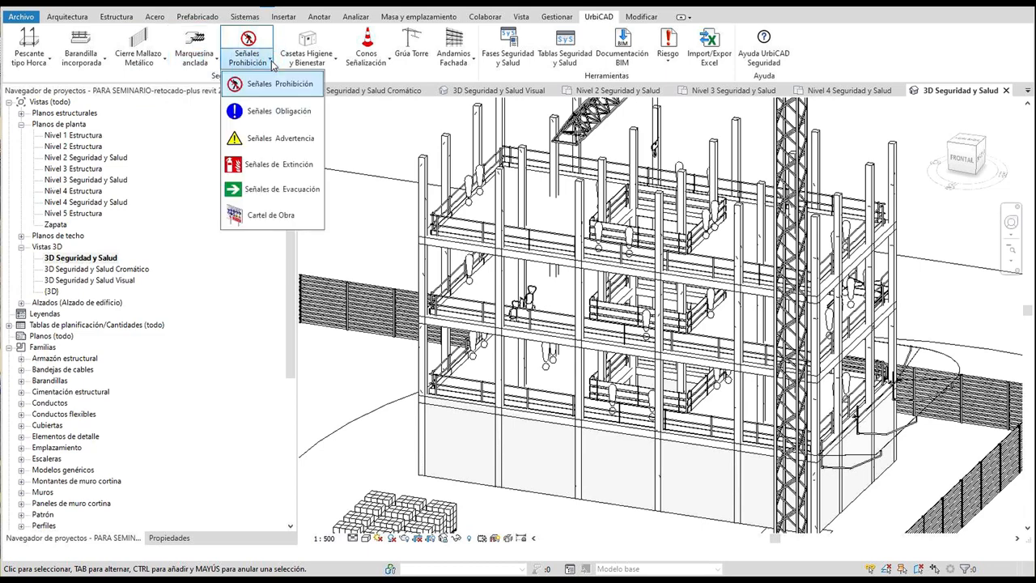
pyautogui.click(336, 63)
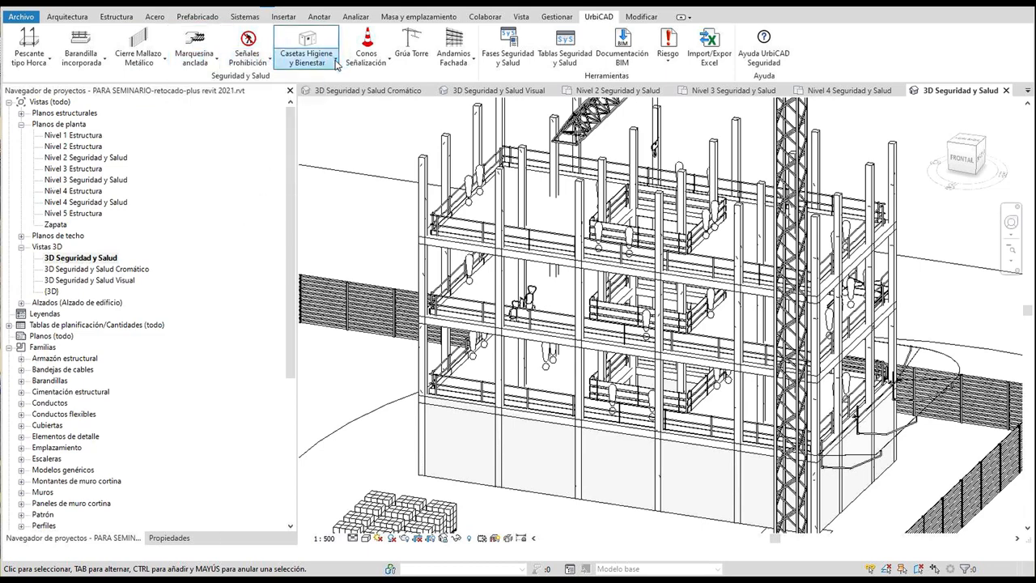
pyautogui.click(337, 64)
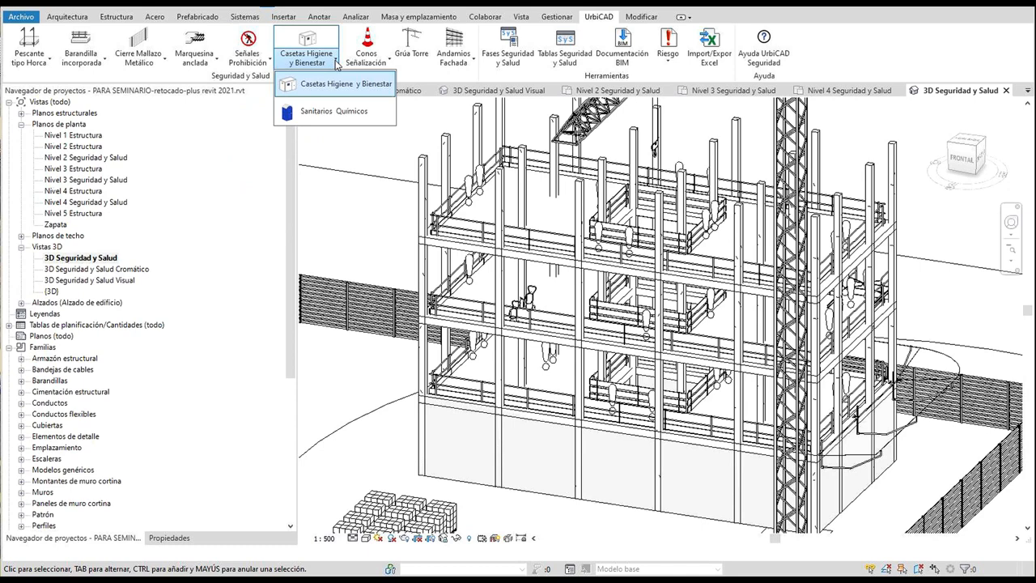
pyautogui.click(390, 65)
pyautogui.click(391, 65)
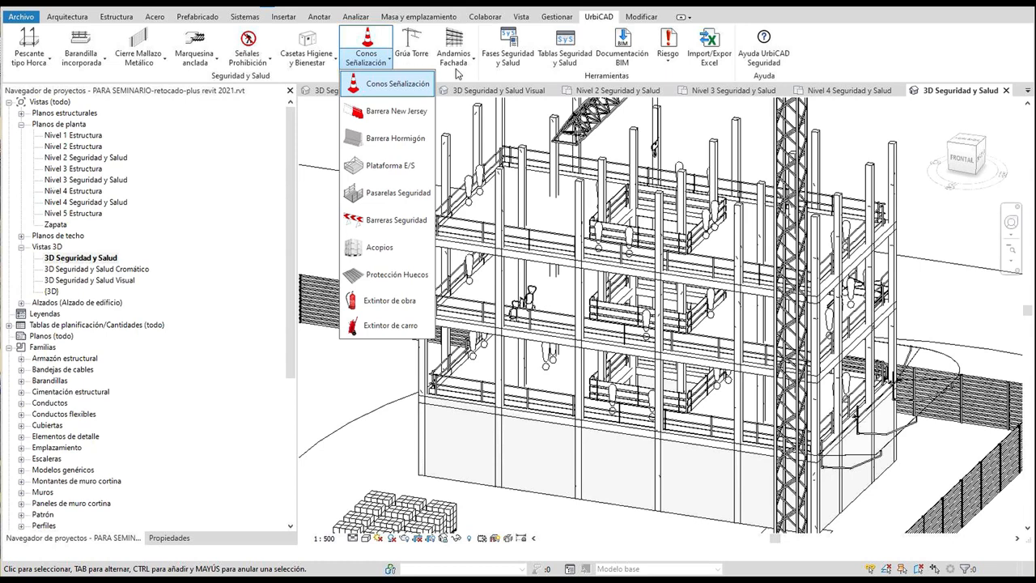
# Step: Start placing a Riesgo component in the Nivel 4 Seguridad y Salud plan and review the available risk types
pyautogui.click(669, 64)
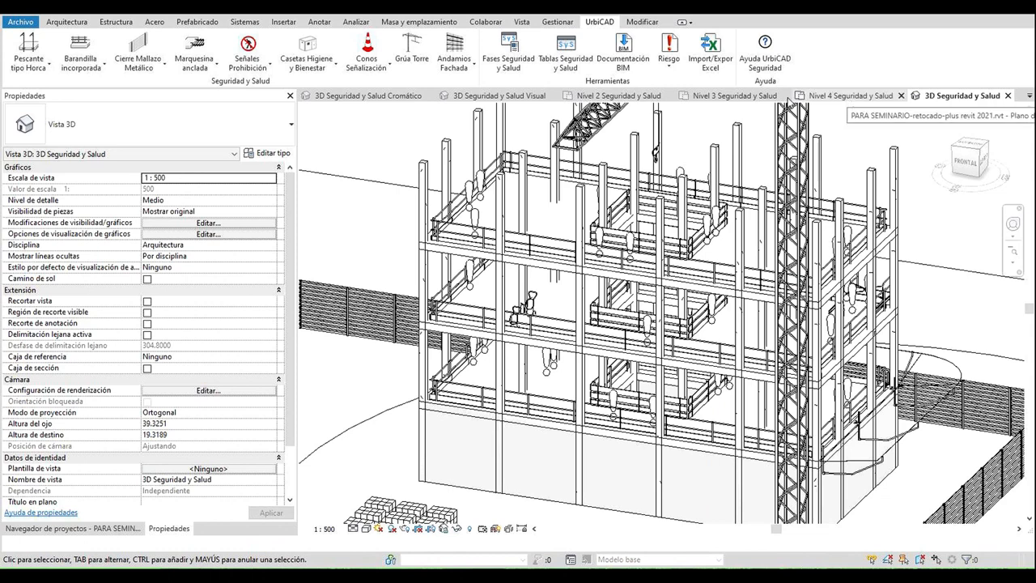
pyautogui.click(669, 60)
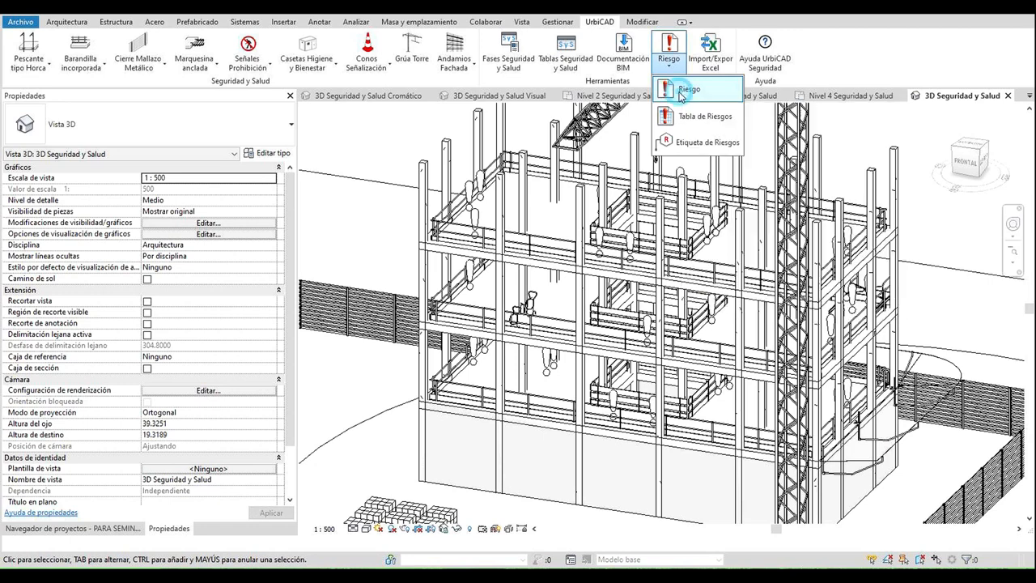
pyautogui.click(684, 92)
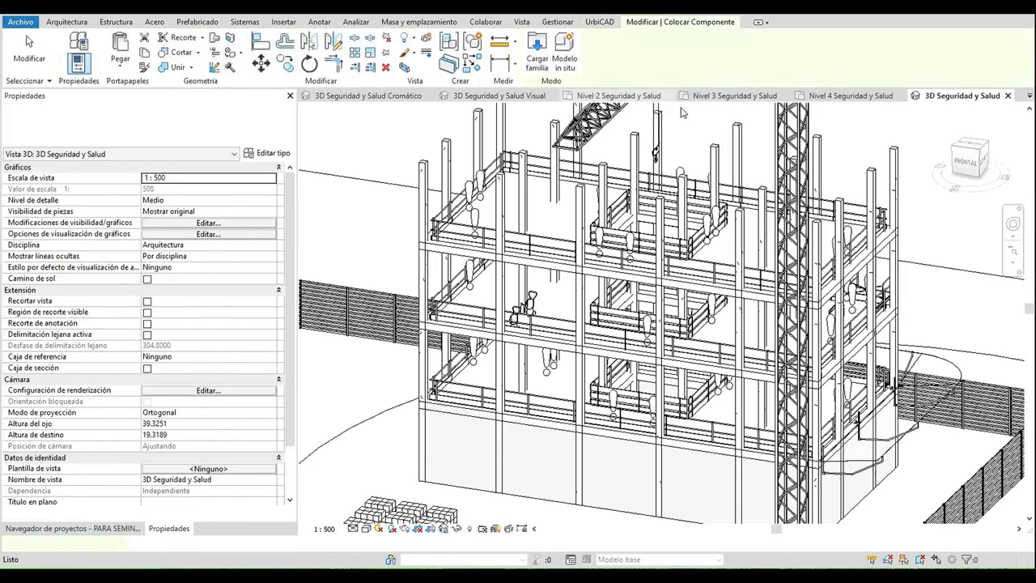
pyautogui.click(824, 96)
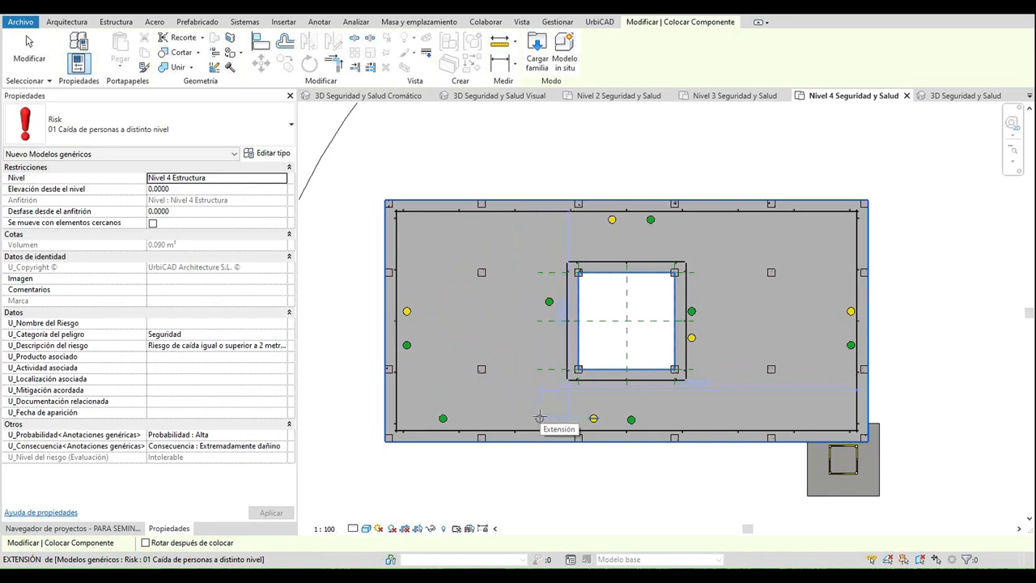
pyautogui.click(290, 130)
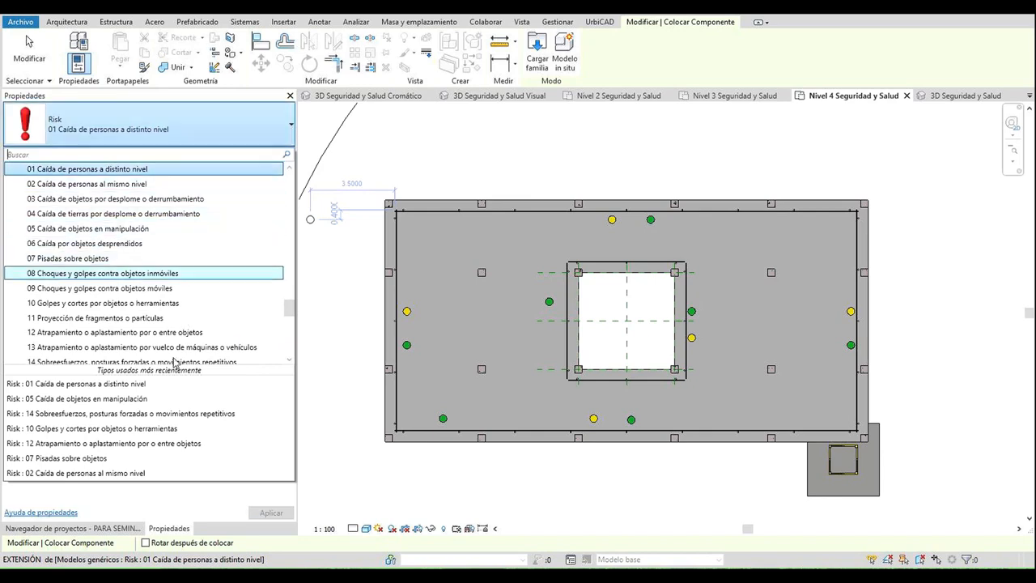
pyautogui.click(158, 516)
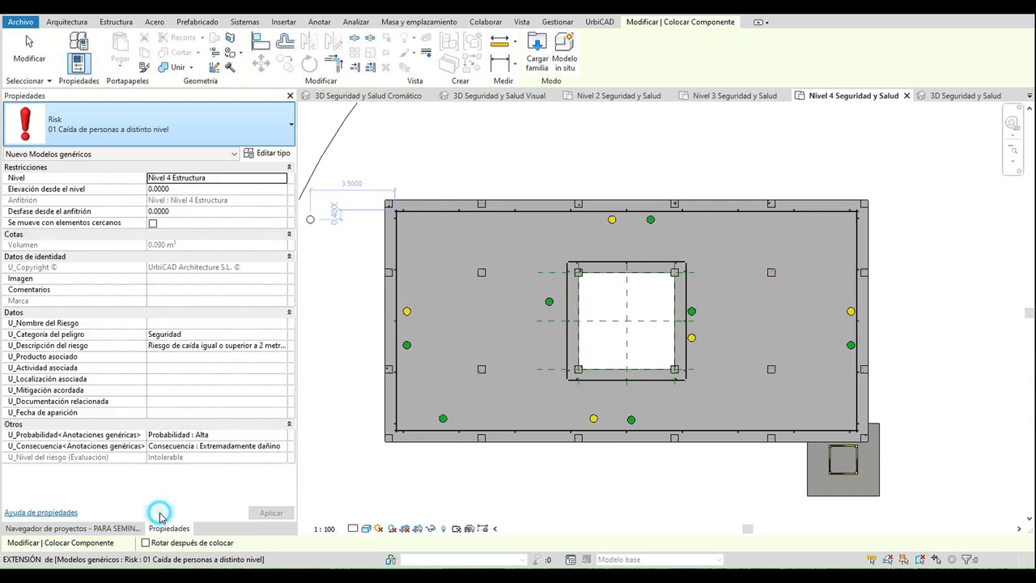
# Step: Filter the existing risk names by P001 and choose P001-R039 as the new risk's name
pyautogui.click(162, 323)
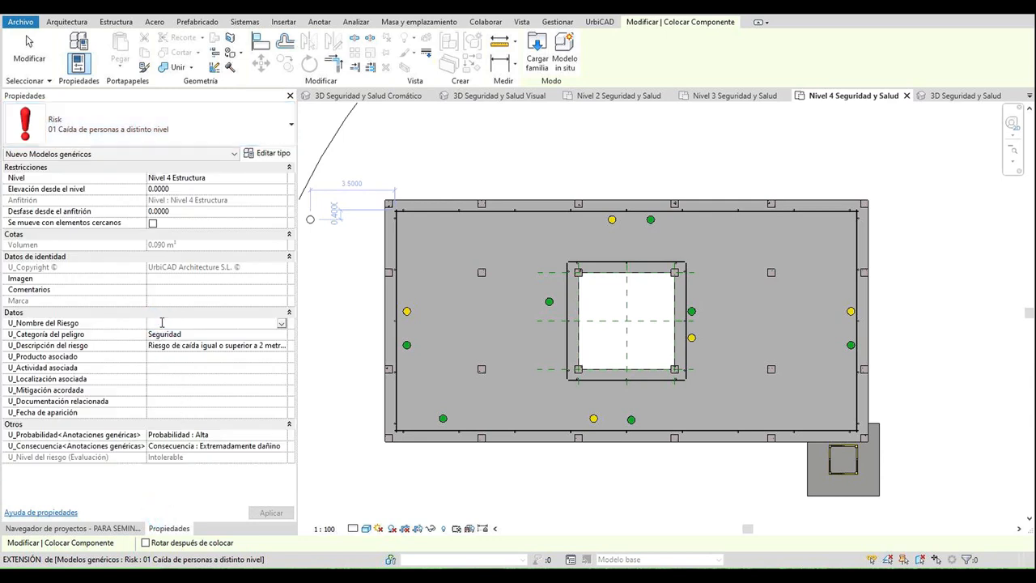
pyautogui.write('P000')
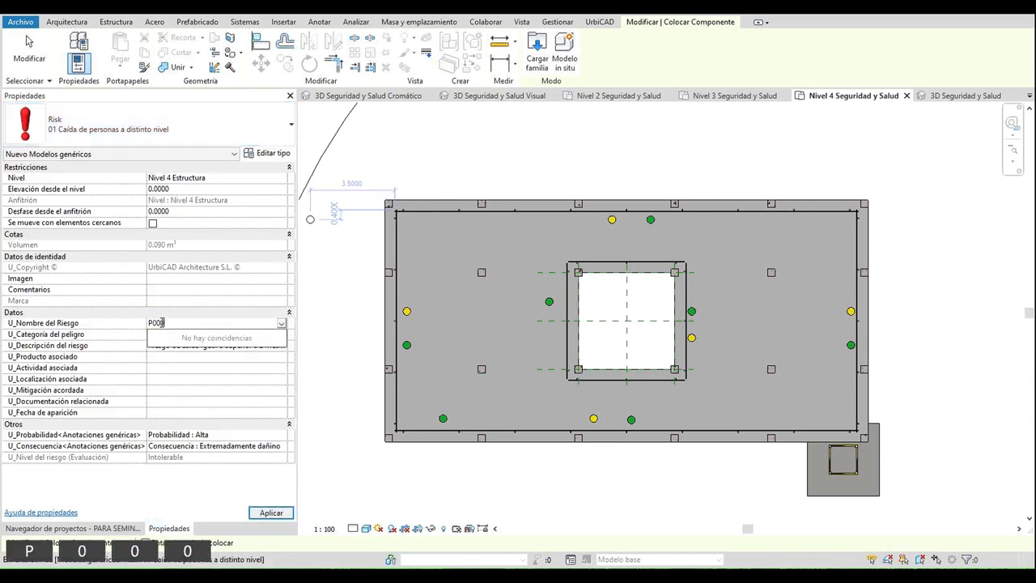
pyautogui.press('BackSpace')
pyautogui.write('1')
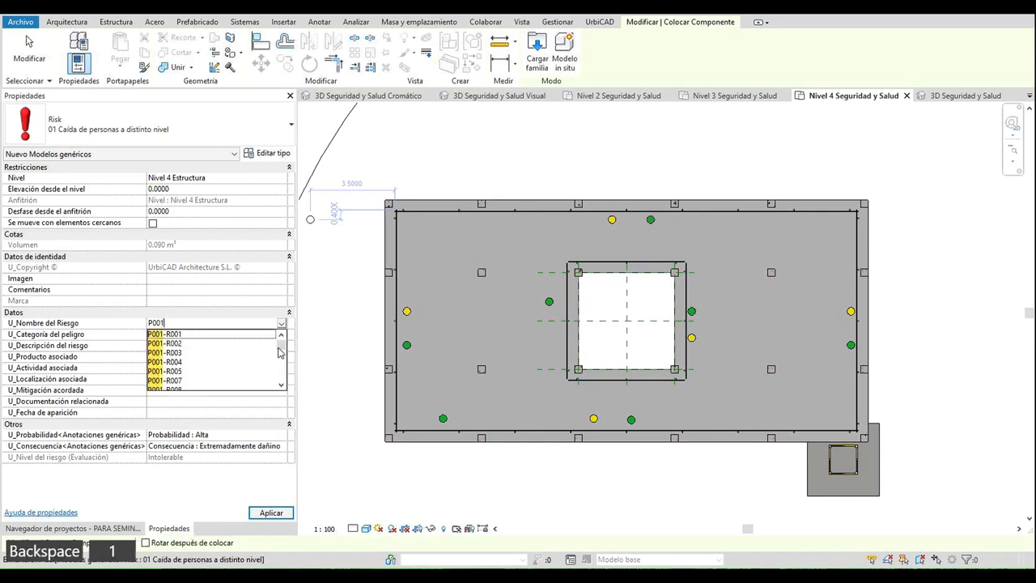
pyautogui.moveTo(282, 348); pyautogui.dragTo(279, 387)
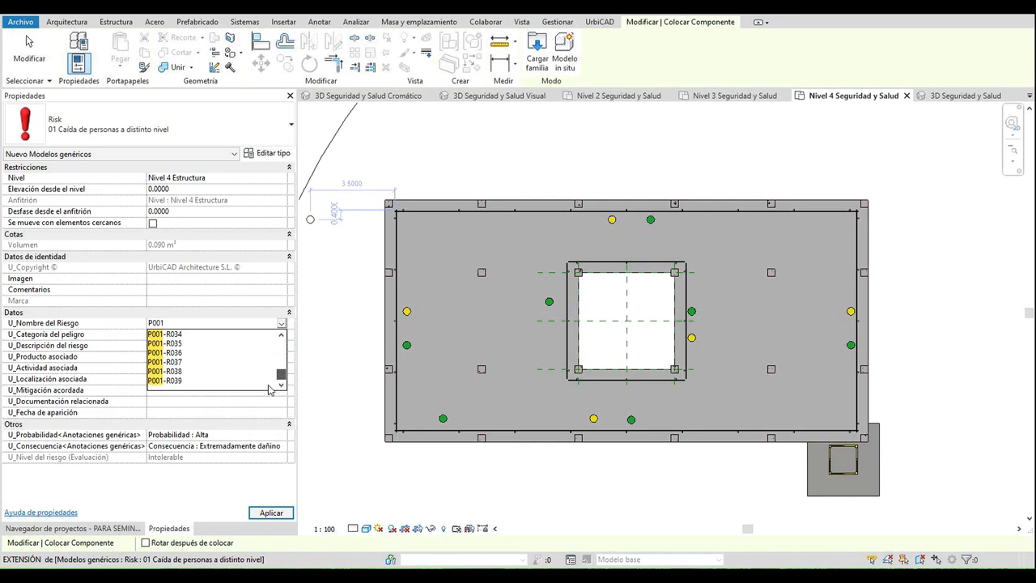
pyautogui.click(166, 381)
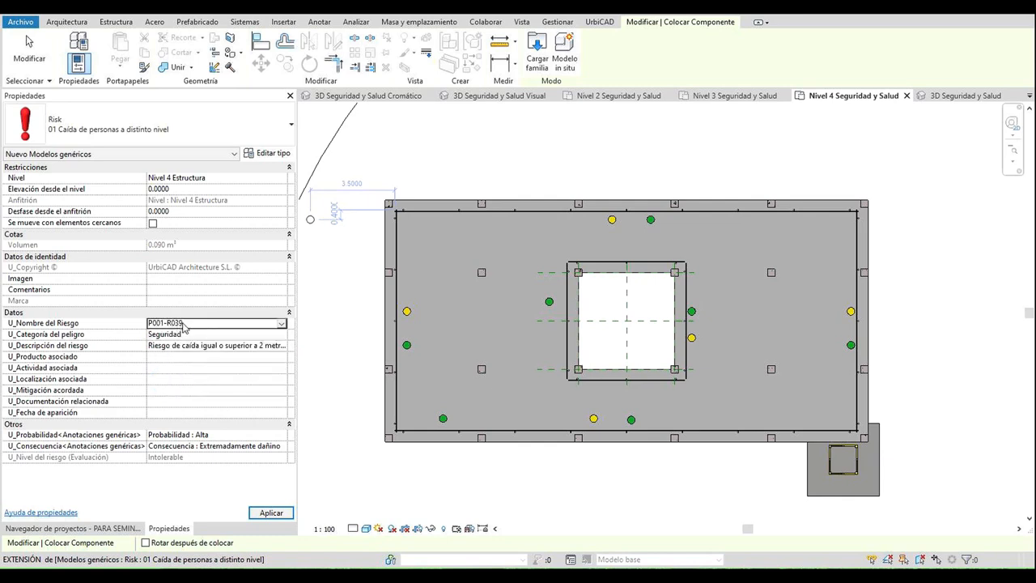
# Step: Change the new risk's name to P001-R040 and check it against the existing names
pyautogui.press('BackSpace')
pyautogui.press('BackSpace')
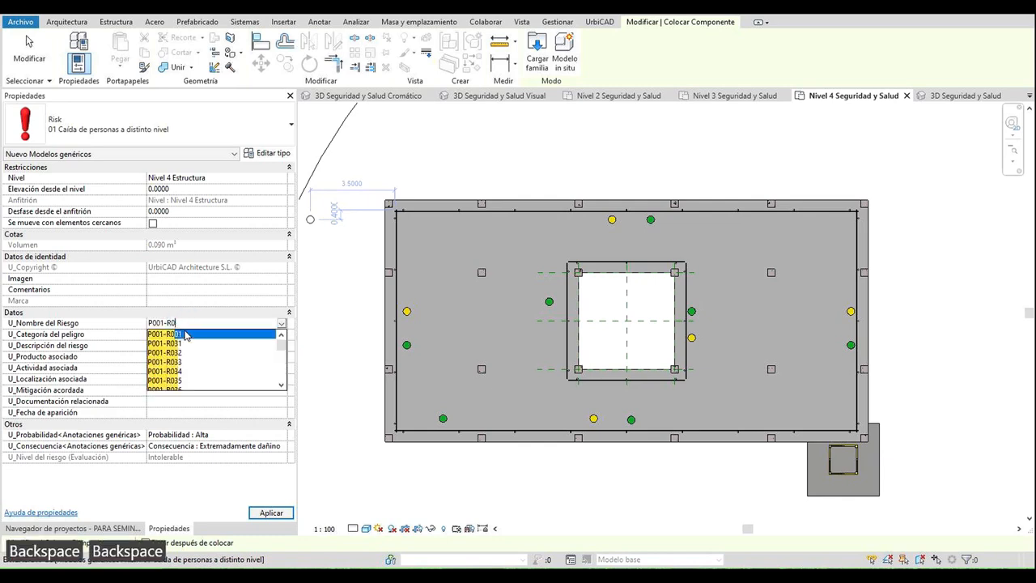
pyautogui.write('40')
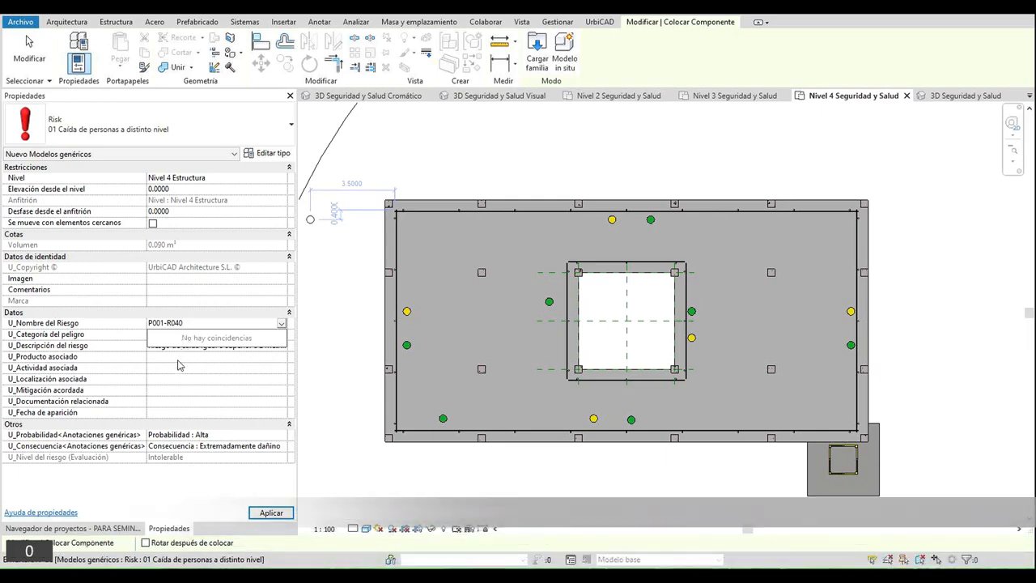
pyautogui.click(281, 323)
pyautogui.moveTo(281, 346); pyautogui.dragTo(281, 366)
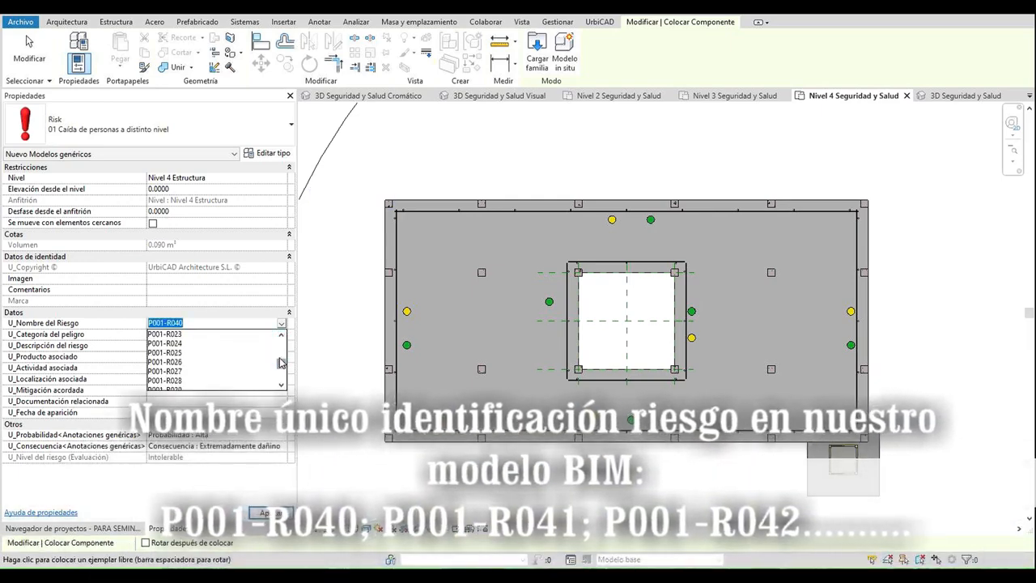
pyautogui.click(101, 315)
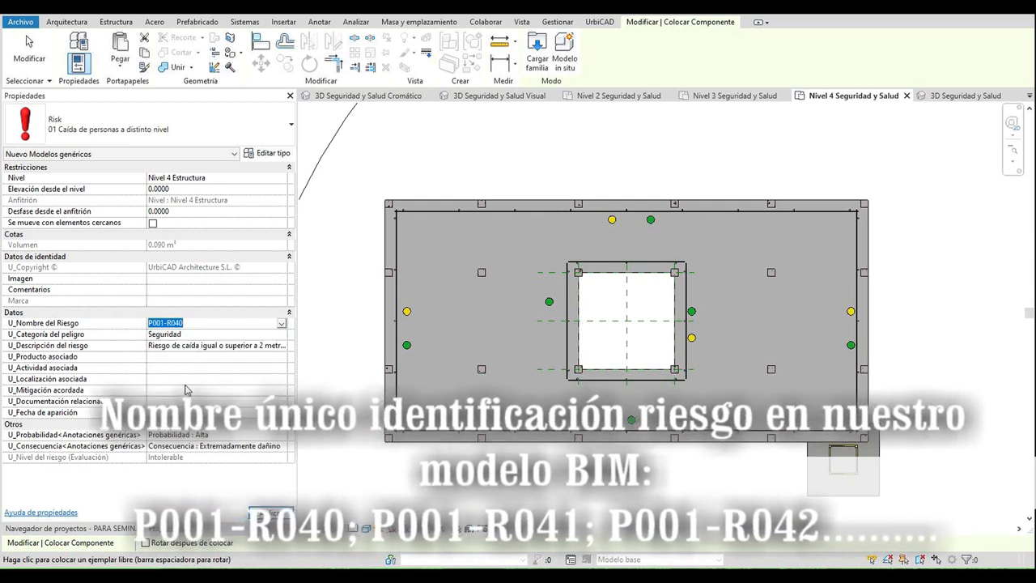
# Step: Set the risk's U_Probabilidad to Consecuencia : Dañino and its U_Consecuencia to Probabilidad : Media
pyautogui.click(280, 433)
pyautogui.click(281, 436)
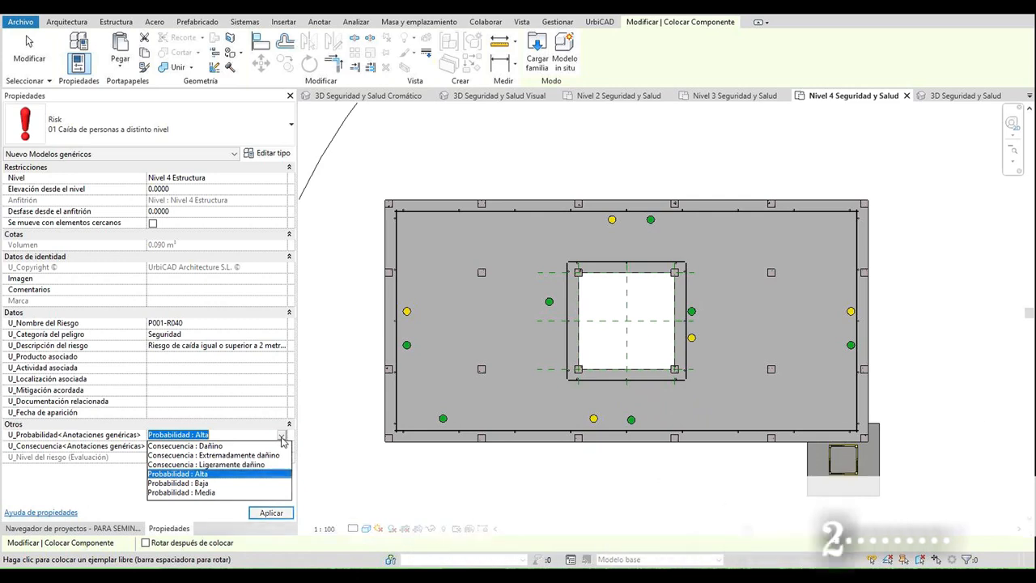
pyautogui.click(209, 446)
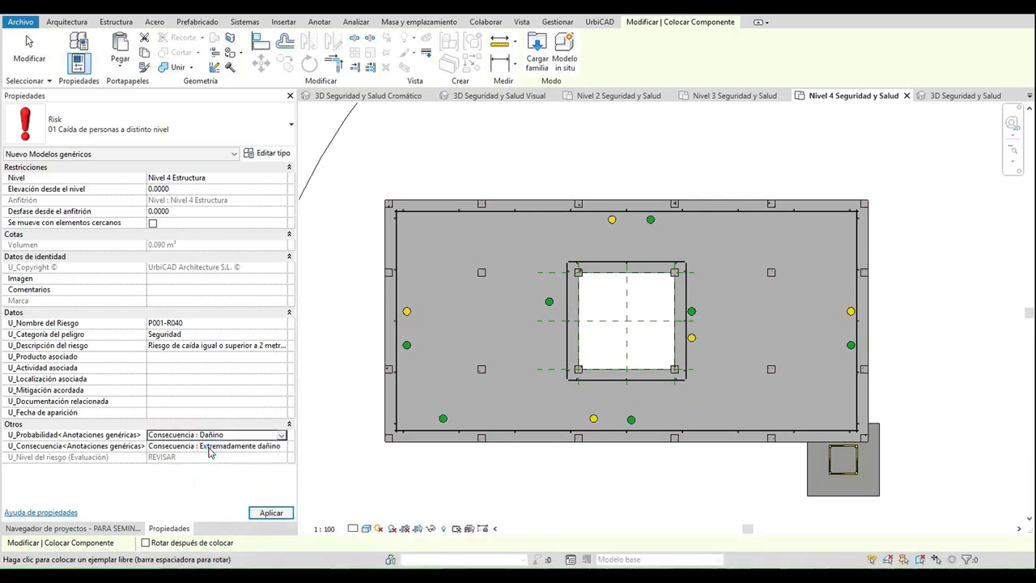
pyautogui.click(283, 447)
pyautogui.click(281, 446)
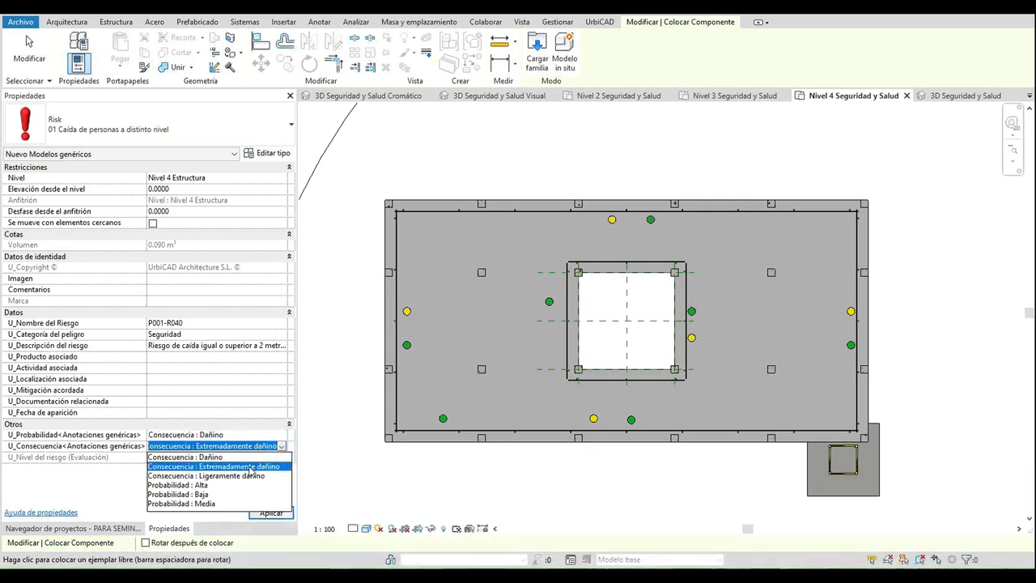
pyautogui.click(203, 504)
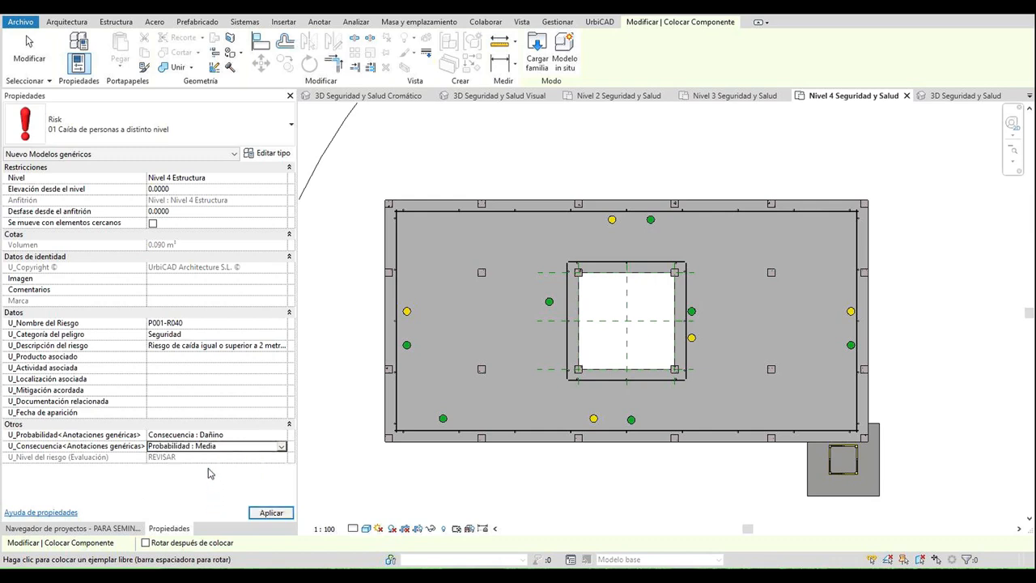
# Step: Set the risk's U_Probabilidad to Probabilidad : Alta and its U_Consecuencia to Consecuencia : Ligeramente dañino
pyautogui.click(272, 435)
pyautogui.click(281, 435)
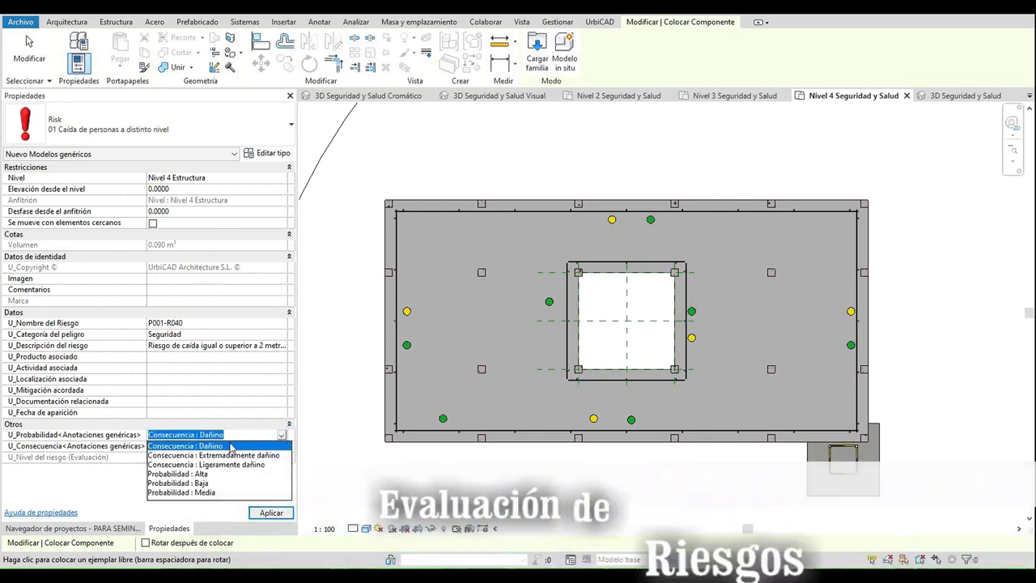
pyautogui.click(239, 474)
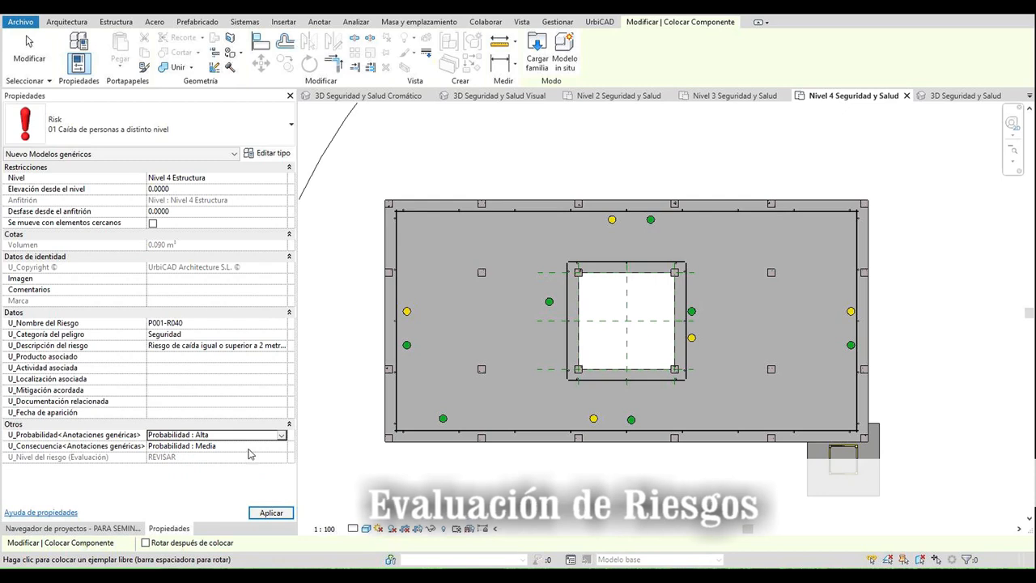
pyautogui.click(247, 446)
pyautogui.click(281, 446)
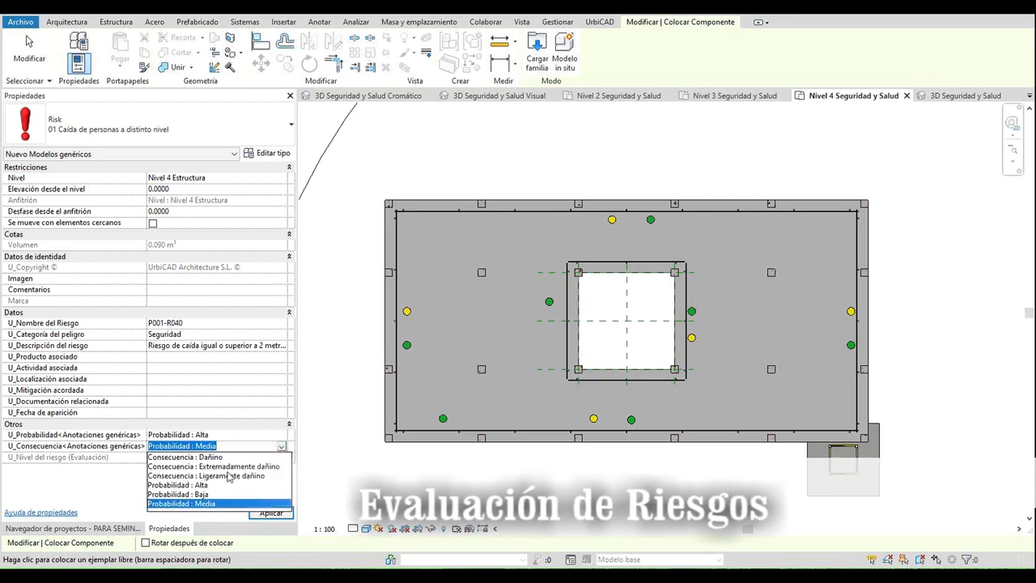
pyautogui.click(225, 476)
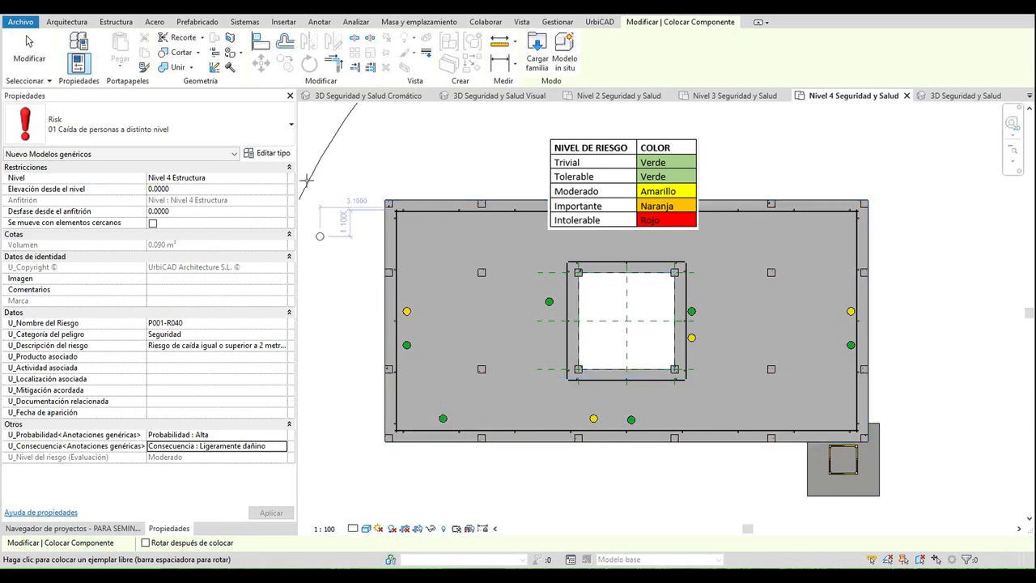
# Step: Switch the risk type to 07 Pisadas sobre objetos and place three markers in a row along the slab's lower edge
pyautogui.click(294, 129)
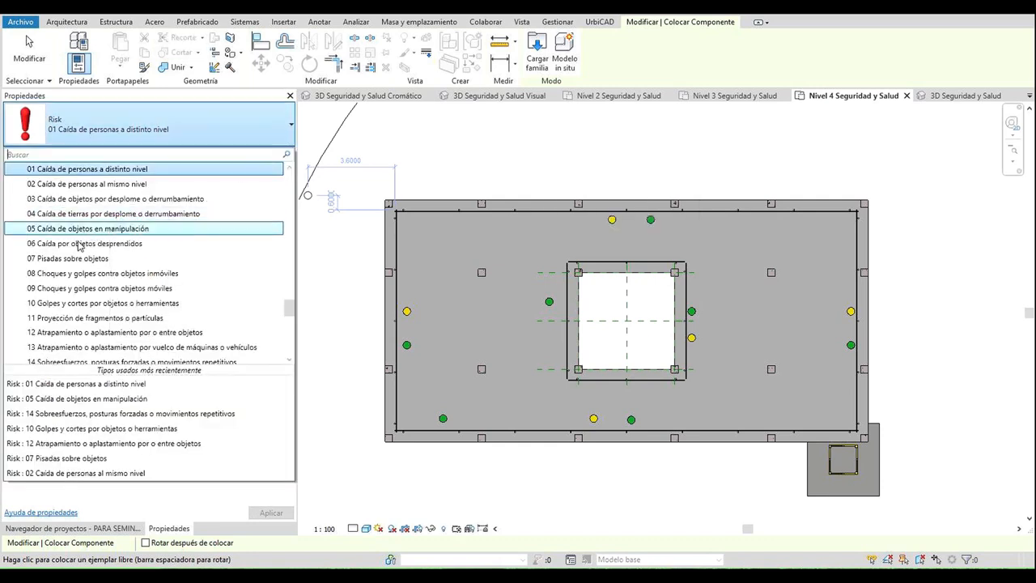
pyautogui.click(72, 258)
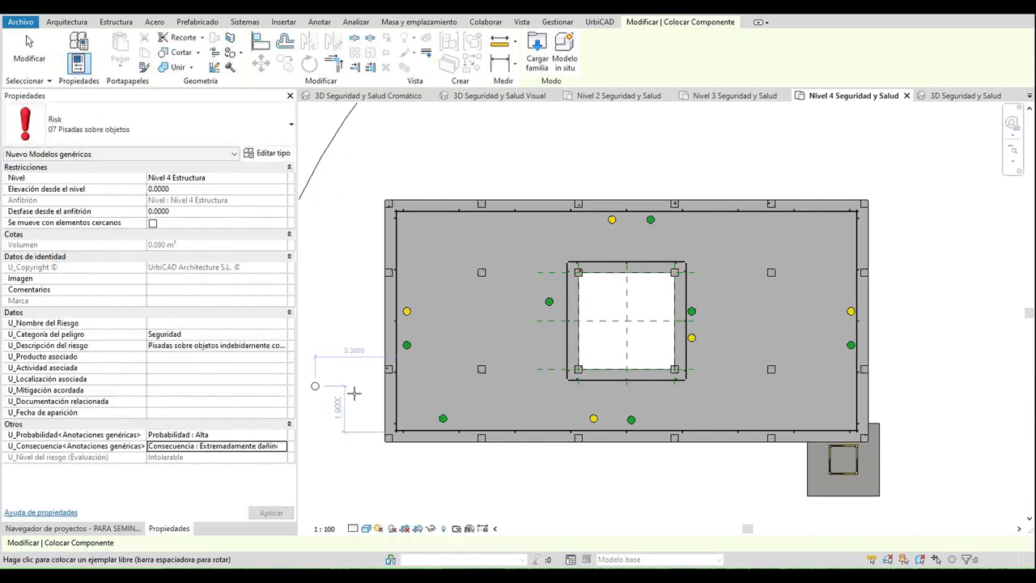
pyautogui.click(495, 419)
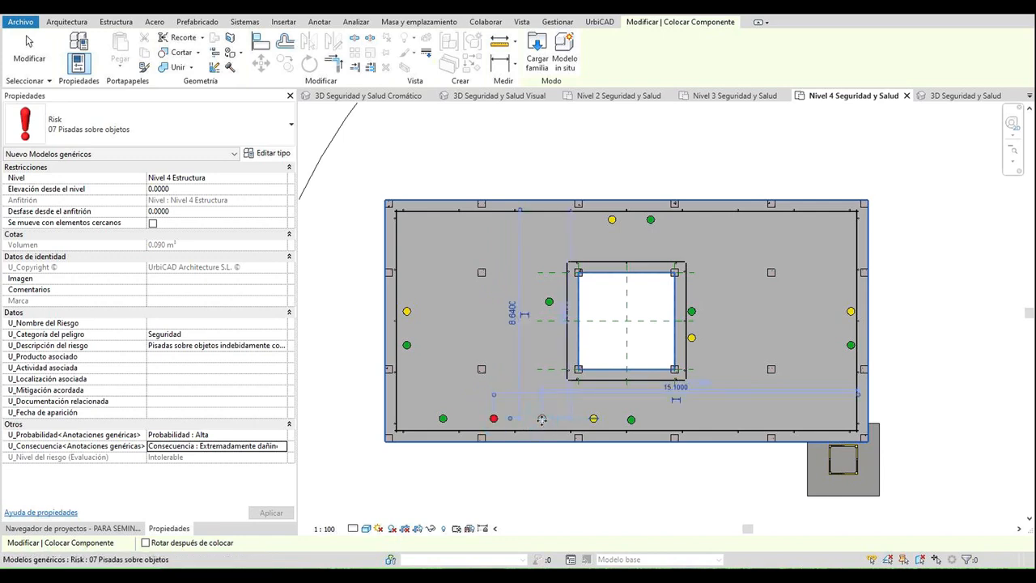
pyautogui.click(542, 419)
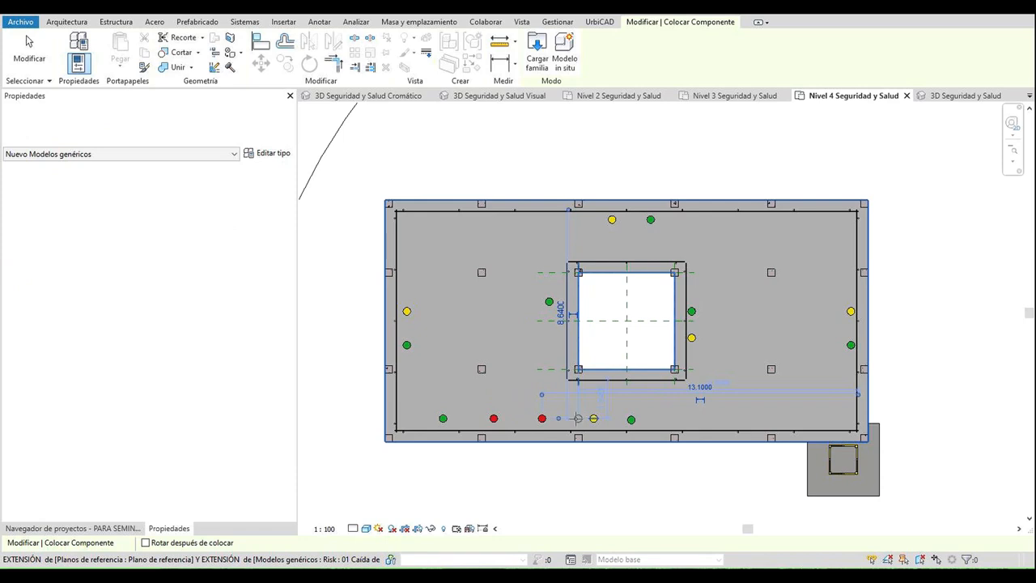
pyautogui.click(573, 418)
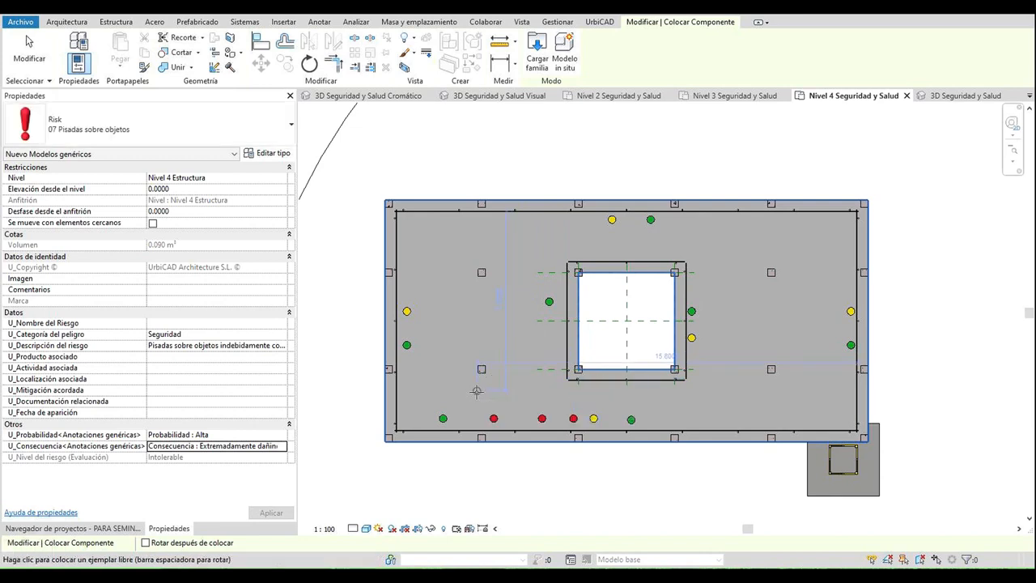
pyautogui.press('Escape')
pyautogui.press('Escape')
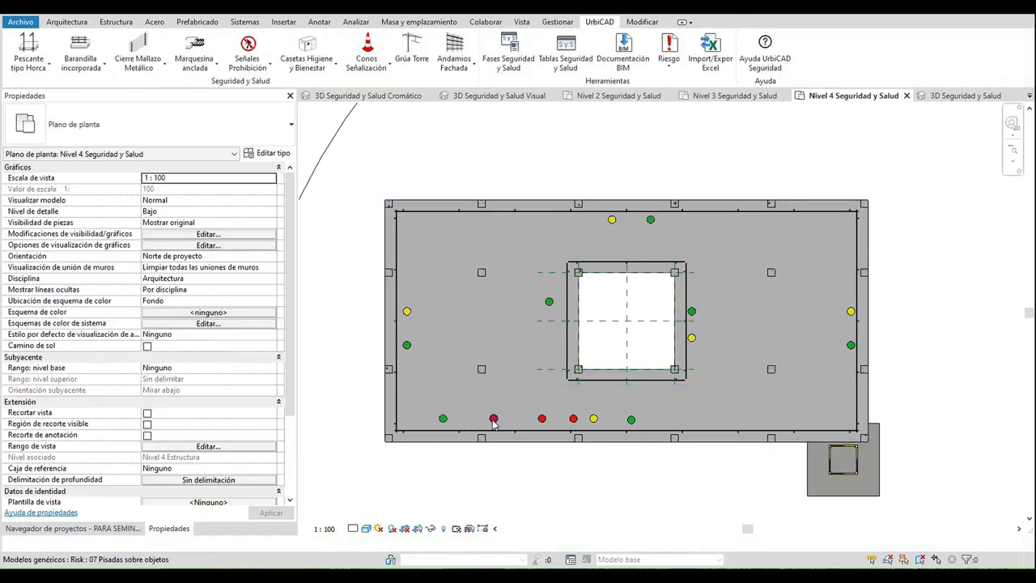
# Step: Select the middle 07 Pisadas sobre objetos marker and review the options offered for U_Actividad asociada and U_Producto asociado
pyautogui.click(493, 420)
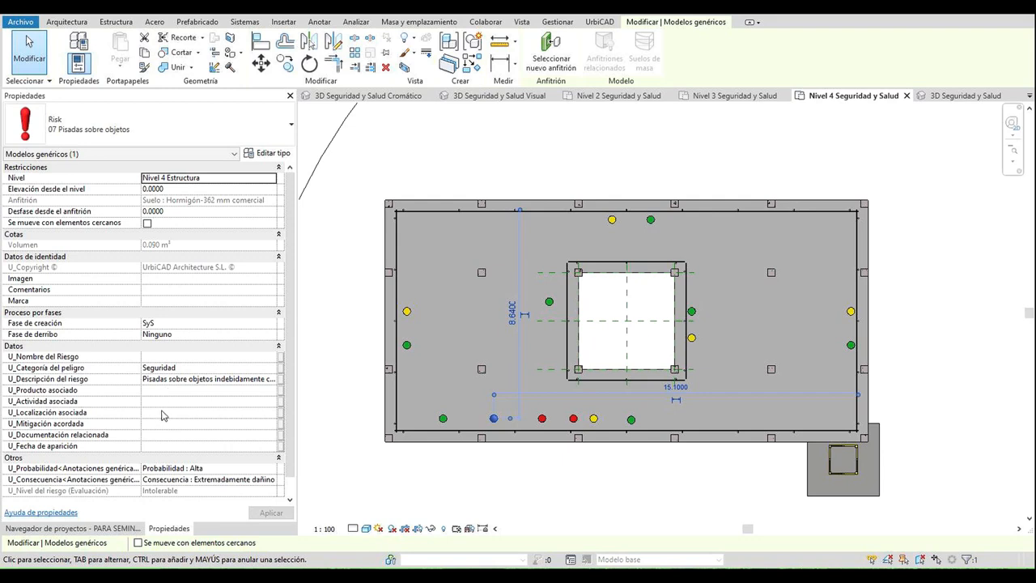
pyautogui.click(158, 391)
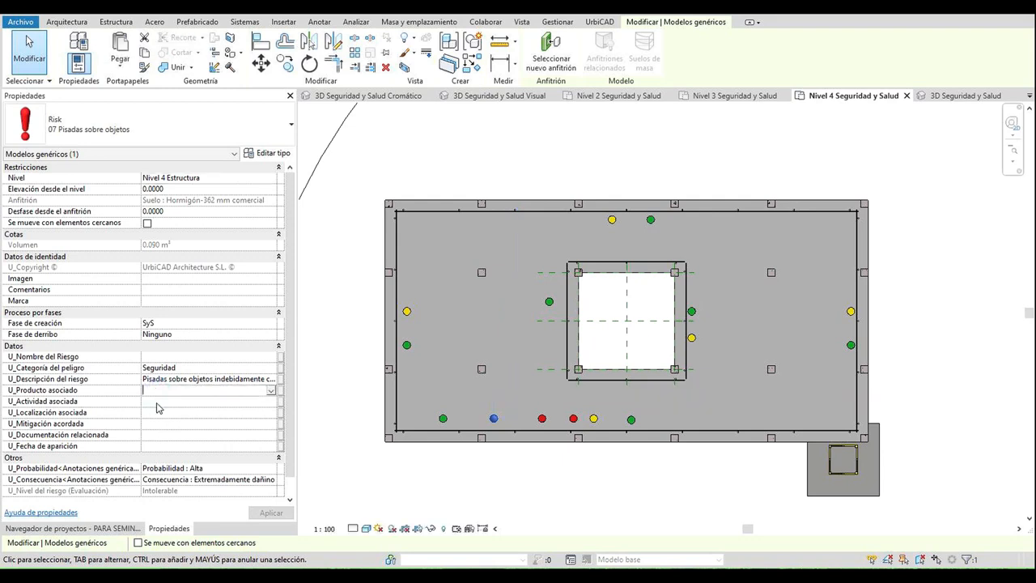
pyautogui.click(159, 402)
pyautogui.click(271, 402)
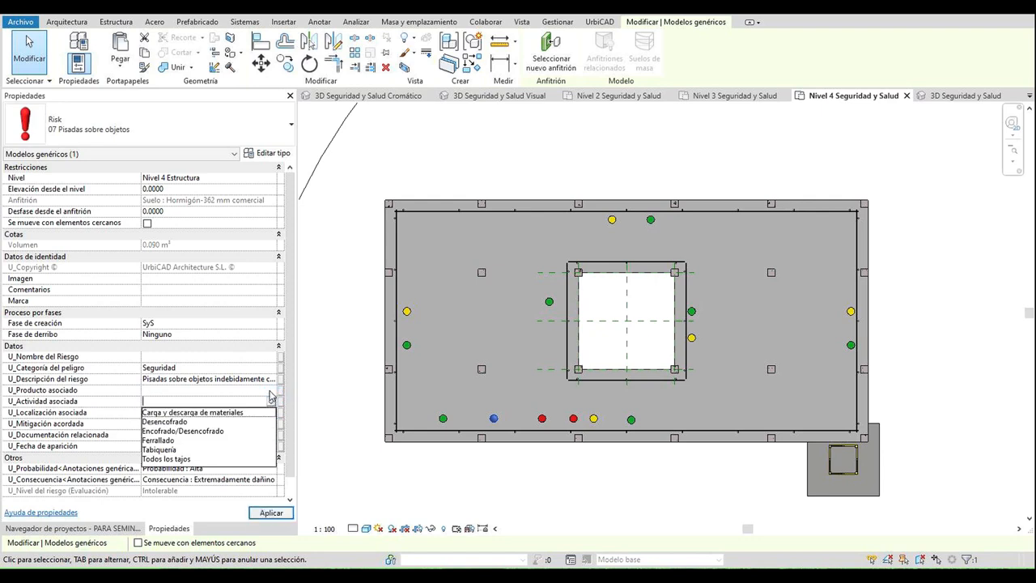
pyautogui.click(270, 391)
pyautogui.click(270, 392)
pyautogui.click(270, 392)
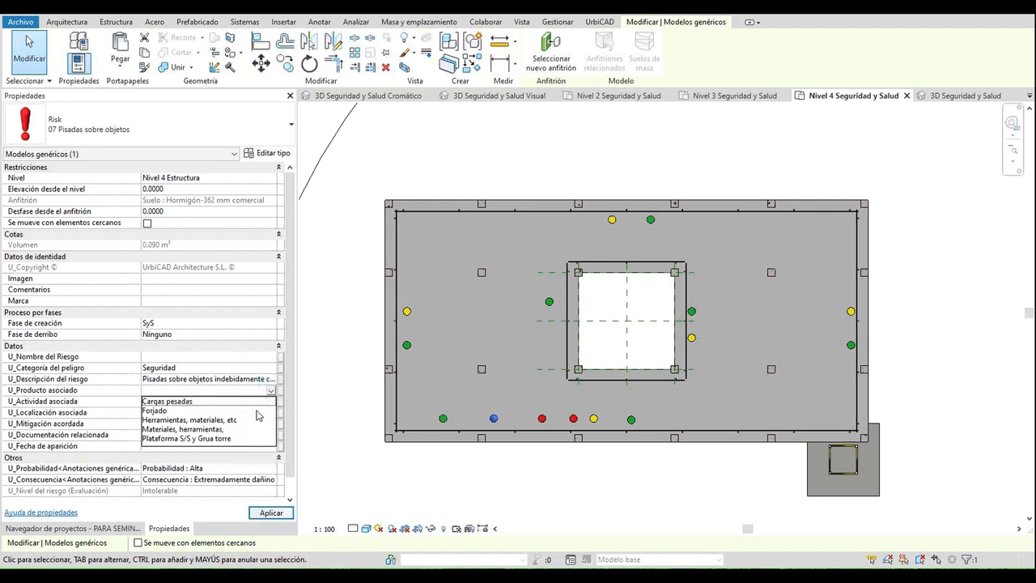
# Step: Review the choices offered for the marker's U_Mitigación acordada and check its U_Fecha de aparición field
pyautogui.click(292, 431)
pyautogui.click(269, 423)
pyautogui.click(272, 423)
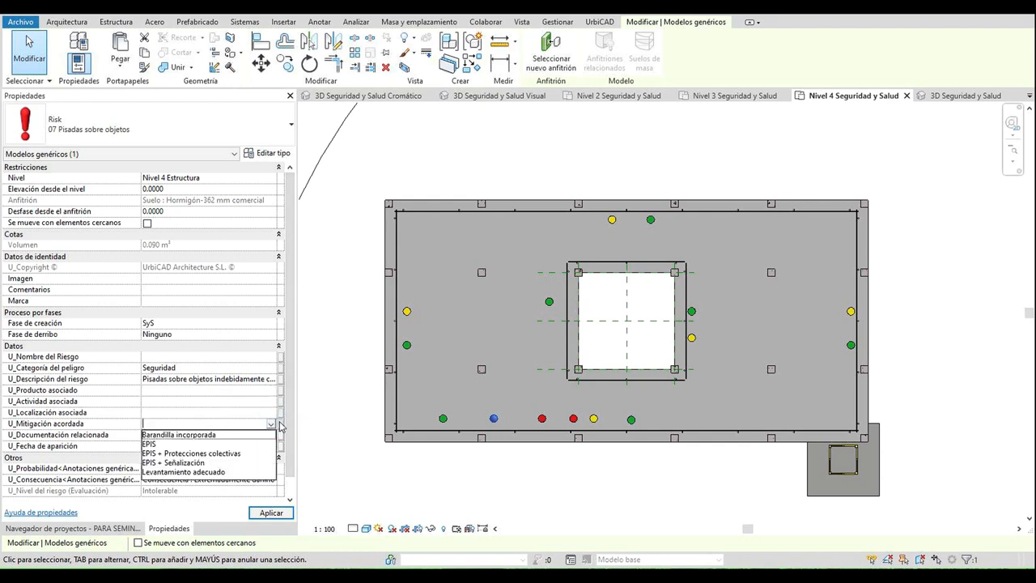
pyautogui.click(291, 429)
pyautogui.click(272, 445)
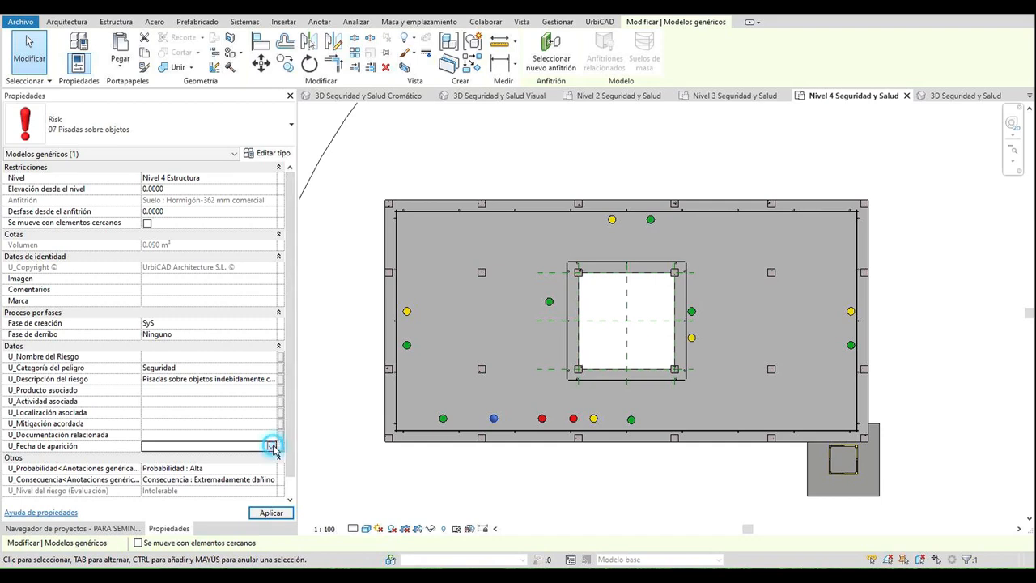
pyautogui.click(273, 448)
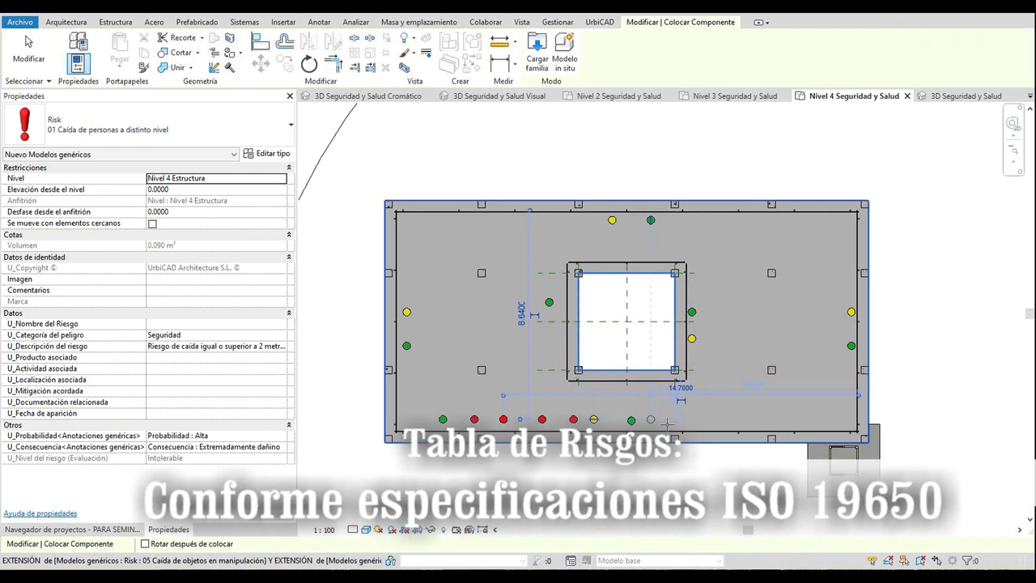
# Step: Place a 01 Caída de personas a distinto nivel marker at the right end of the row along the slab's lower edge
pyautogui.click(666, 421)
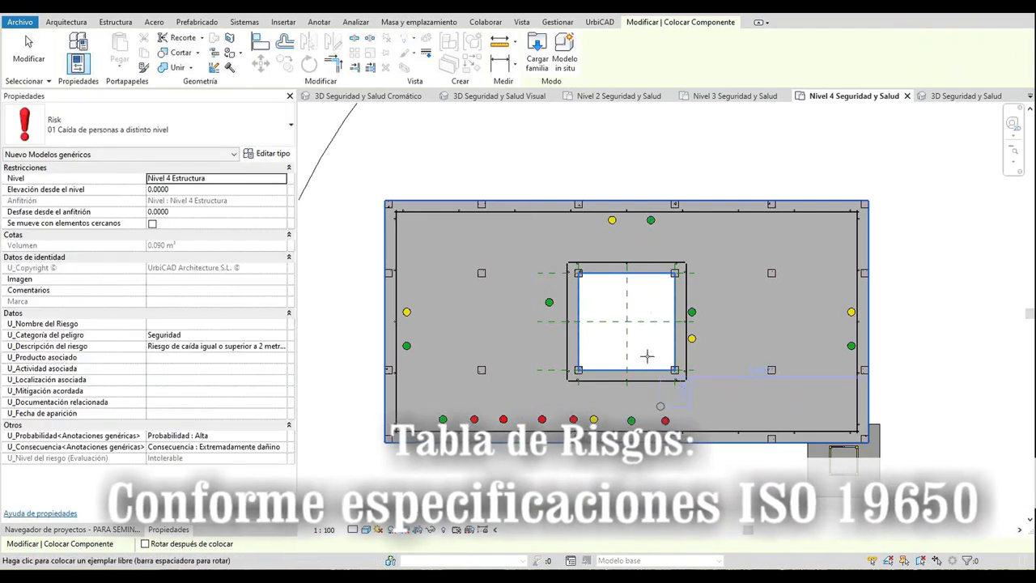
pyautogui.press('Escape')
# Step: Generate the risk schedule with the Tabla de Riesgos tool
pyautogui.click(600, 22)
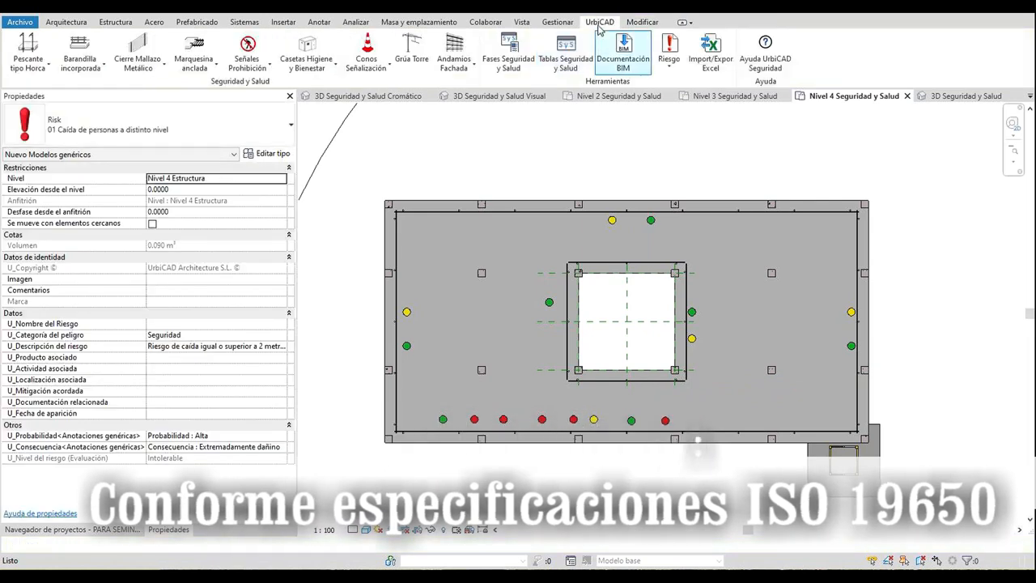
pyautogui.click(670, 58)
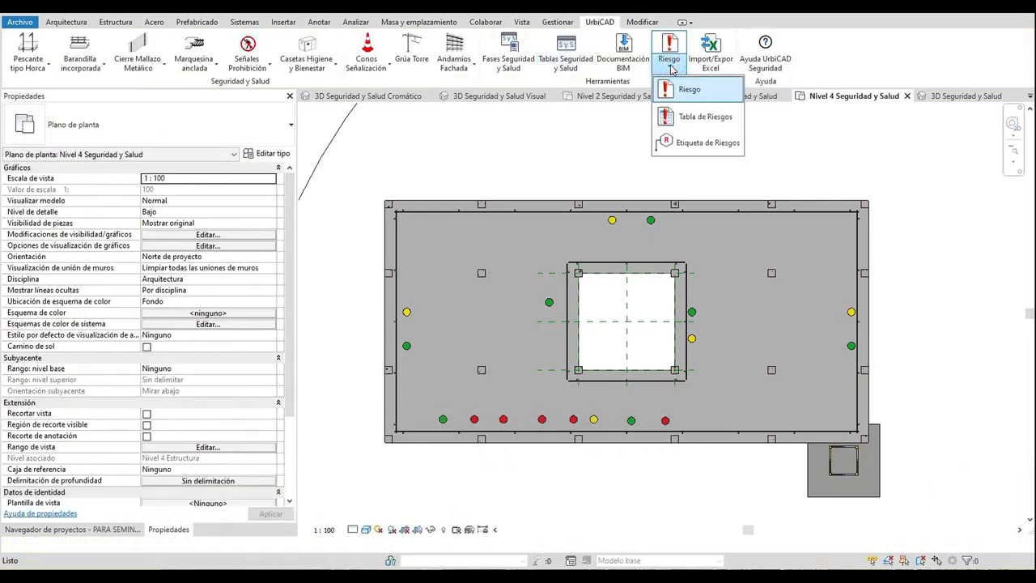
pyautogui.click(698, 117)
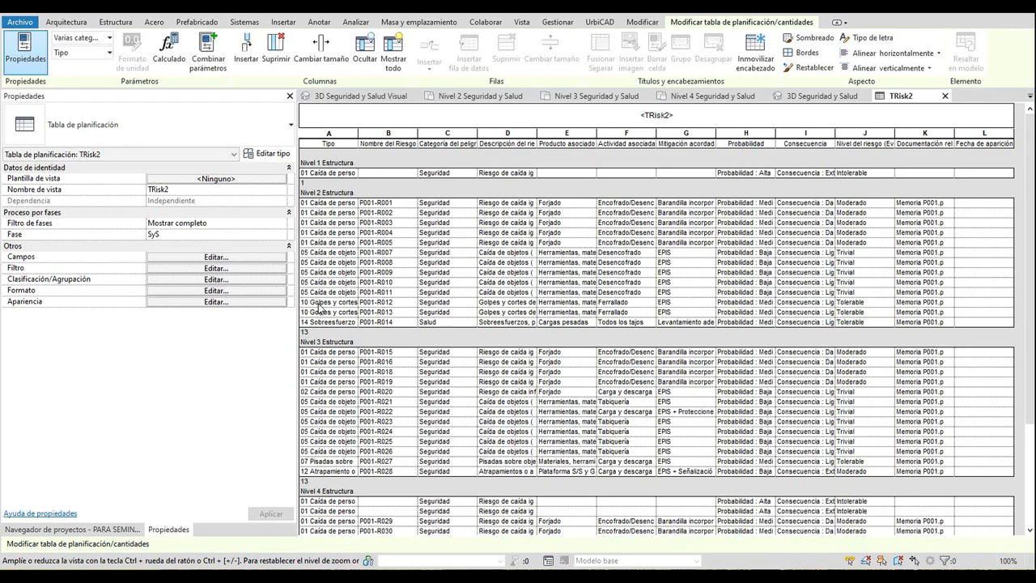
# Step: Examine the risk types, evaluated risk levels and risk names listed under each structural level in the TRisk2 schedule
pyautogui.click(325, 360)
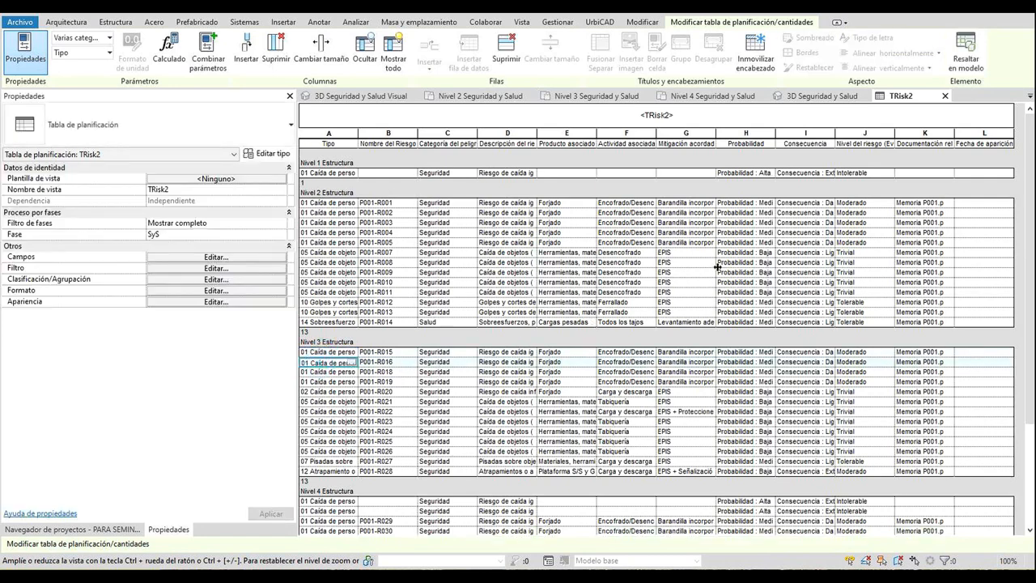
pyautogui.click(847, 203)
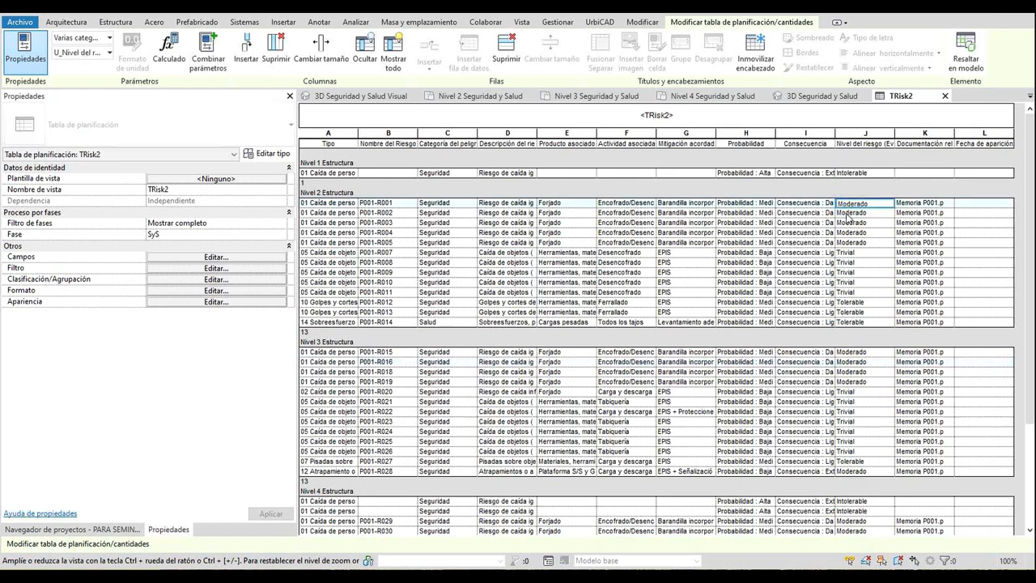
pyautogui.click(849, 303)
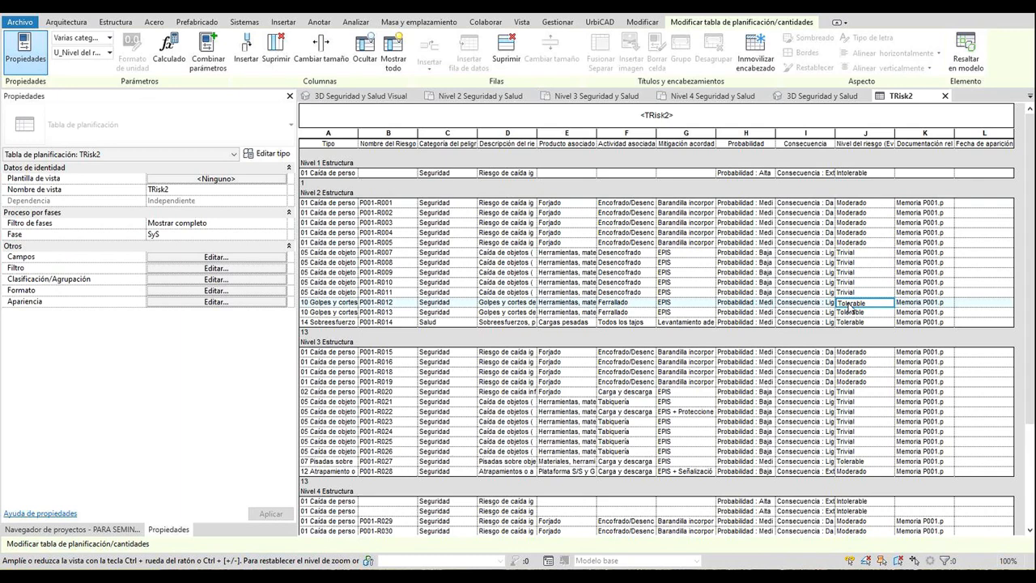
pyautogui.click(850, 353)
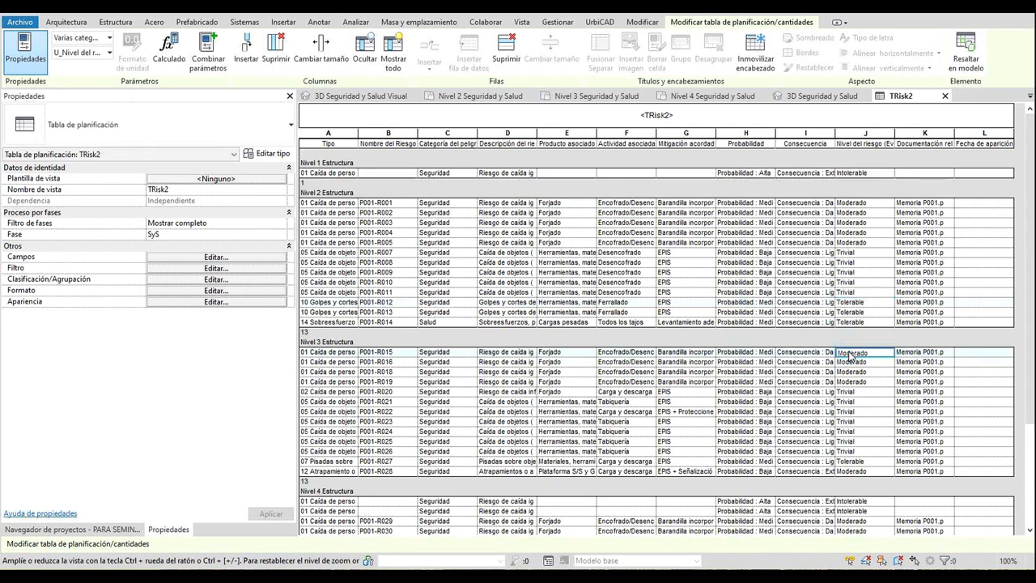
pyautogui.click(846, 461)
pyautogui.moveTo(1030, 393); pyautogui.dragTo(1018, 535)
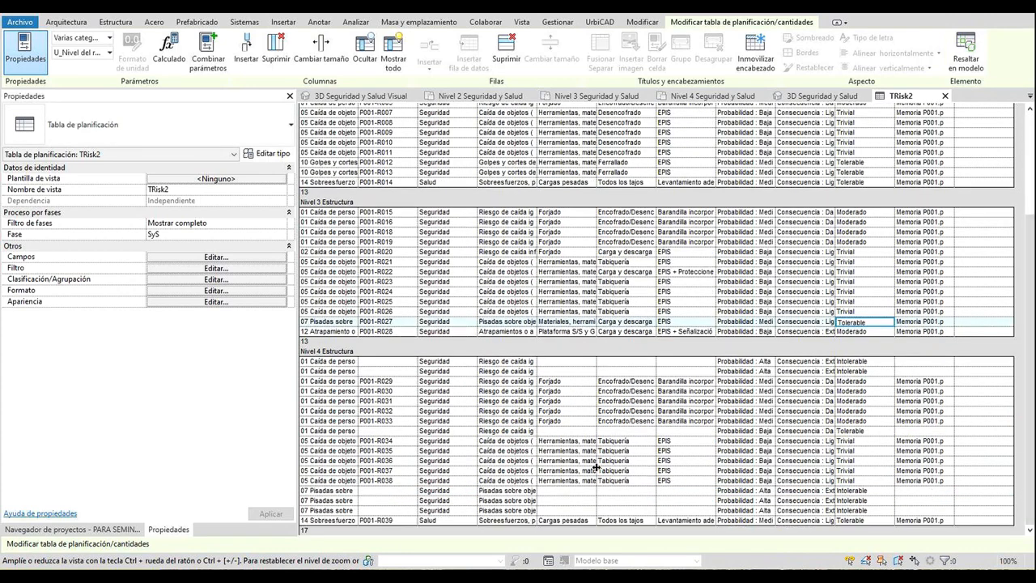
pyautogui.click(387, 481)
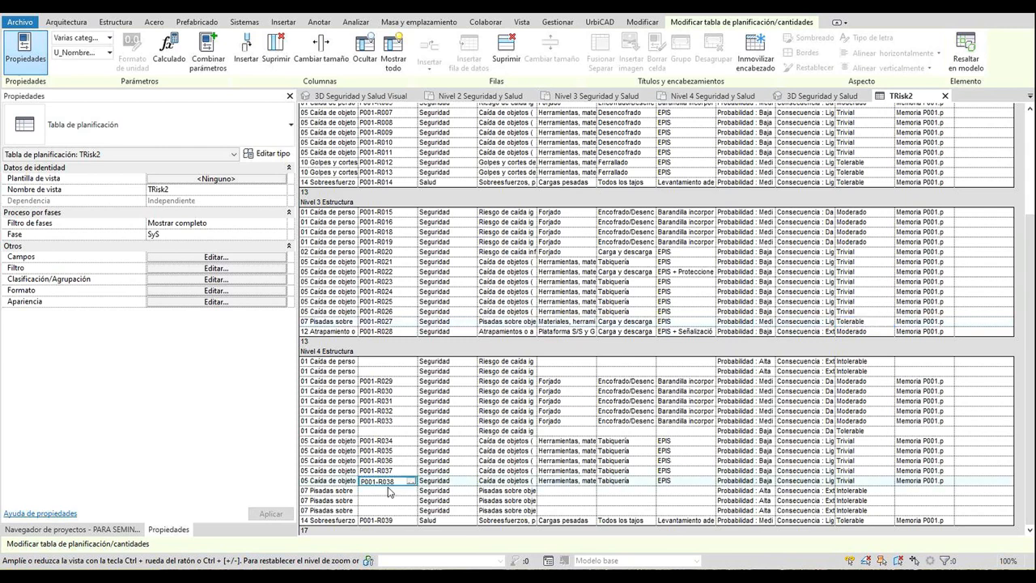
pyautogui.click(390, 521)
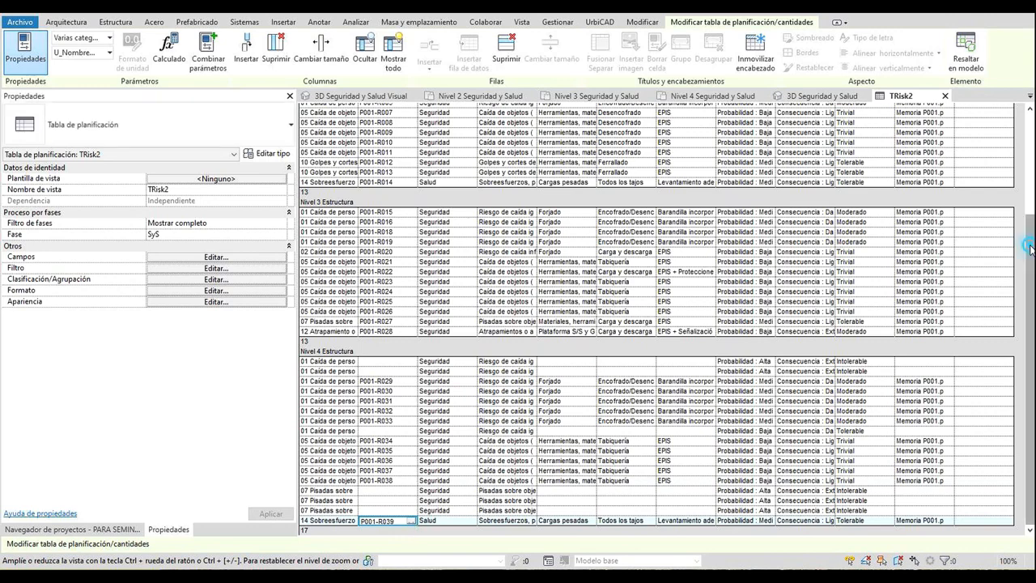
pyautogui.scroll(5, 383, 156)
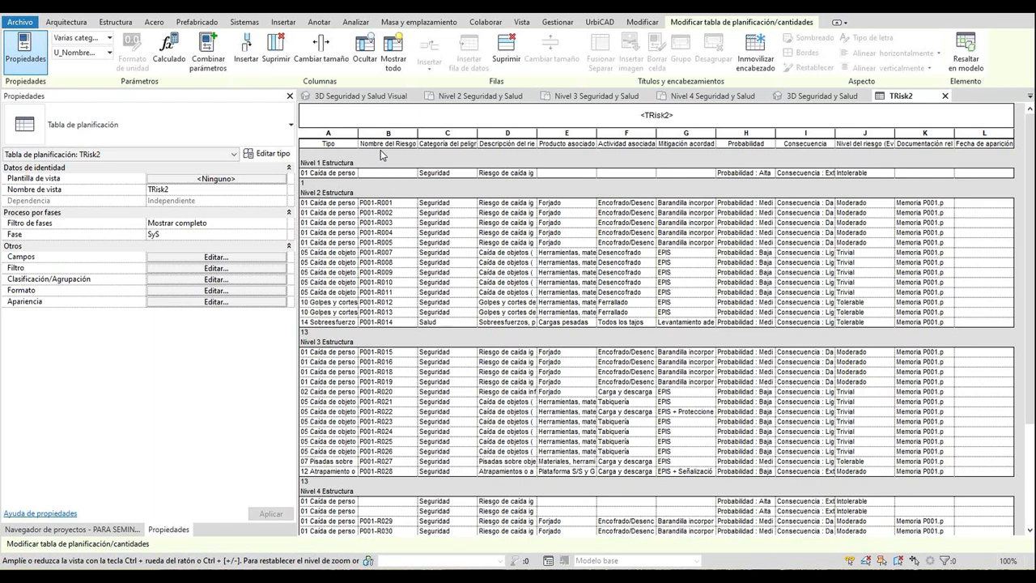
# Step: Review the schedule's columns from Categoría del peligro and Descripción del riesgo through Probabilidad to Nivel del riesgo
pyautogui.click(464, 145)
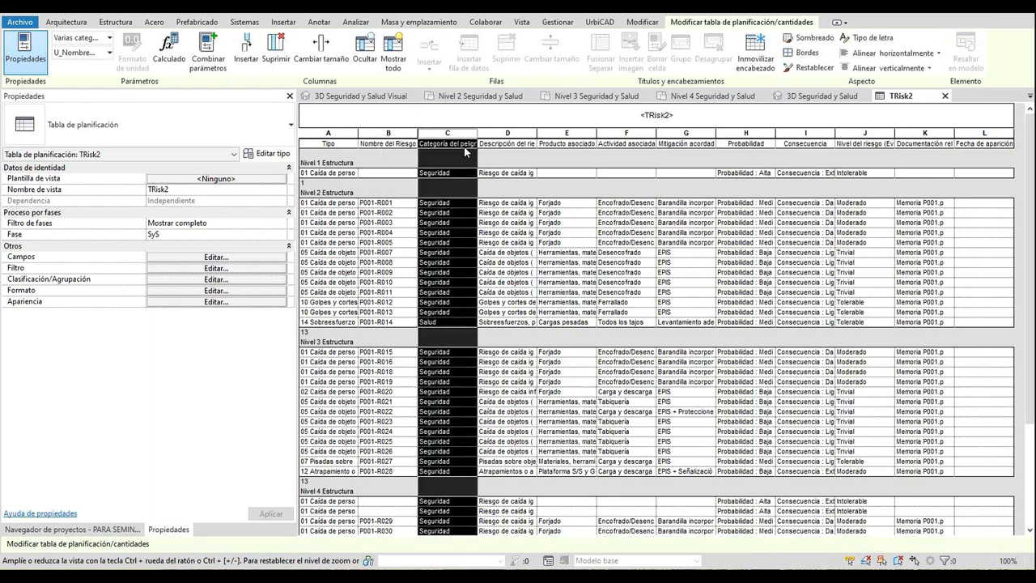
pyautogui.click(508, 143)
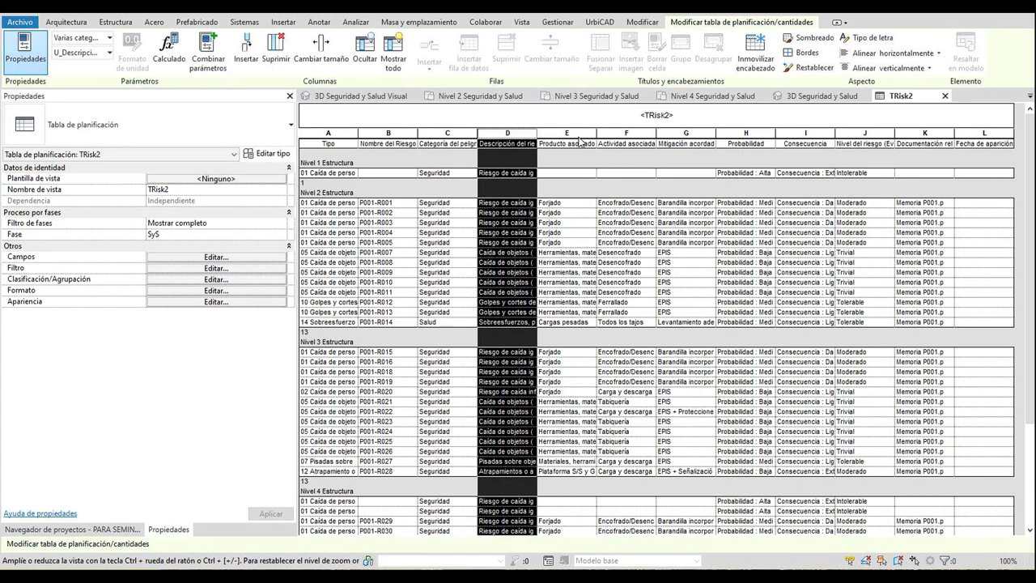
pyautogui.click(627, 143)
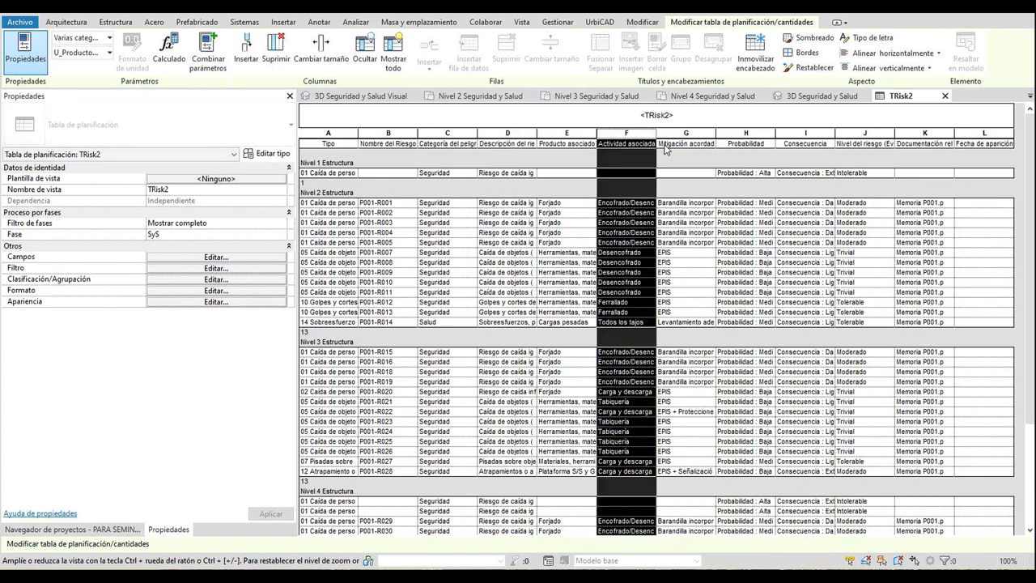
pyautogui.click(752, 136)
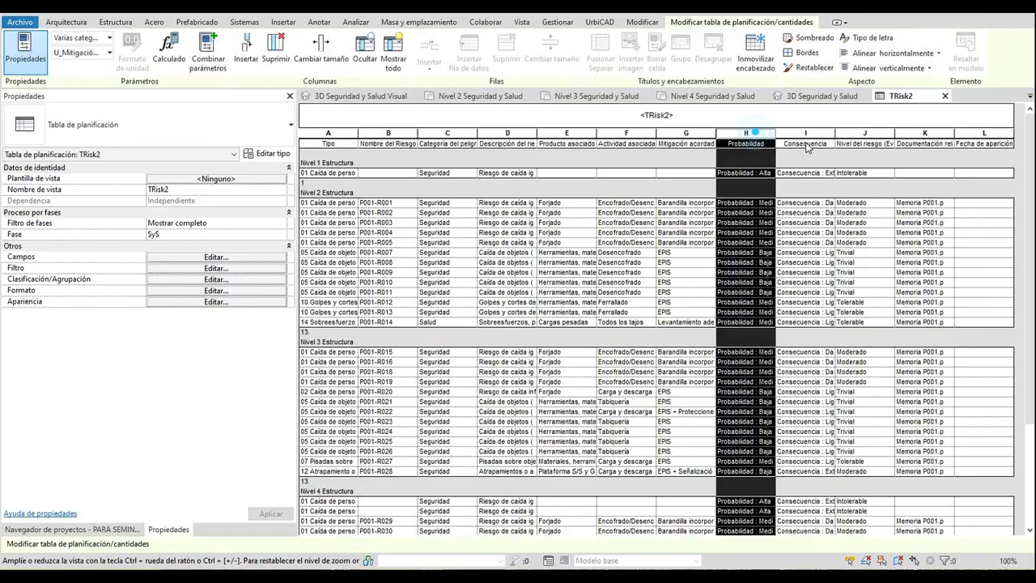
pyautogui.click(865, 143)
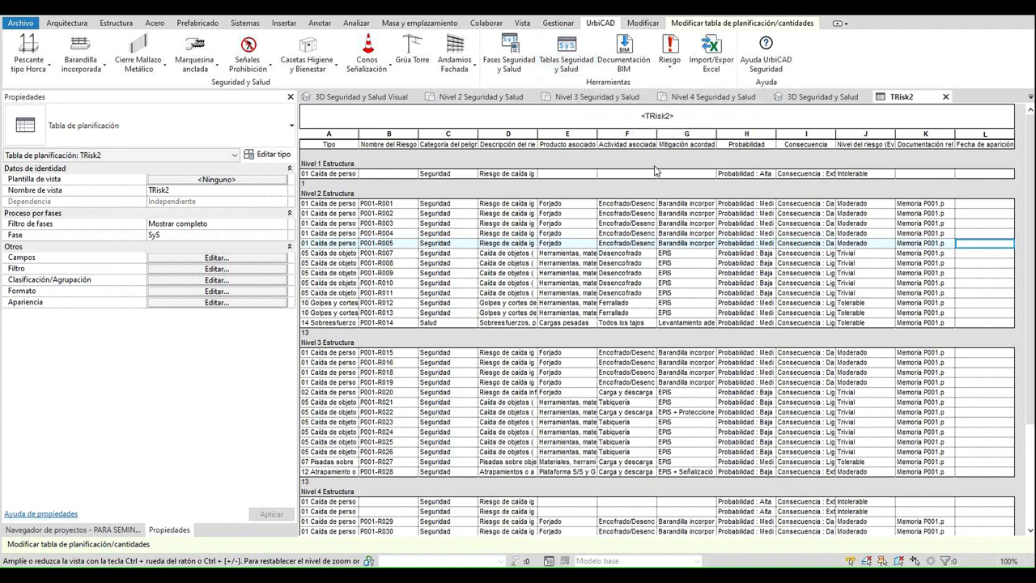
# Step: Export the TRisk schedule to Excel in Bidireccional mode and inspect the Mitigación acordada column in the resulting workbook
pyautogui.click(709, 49)
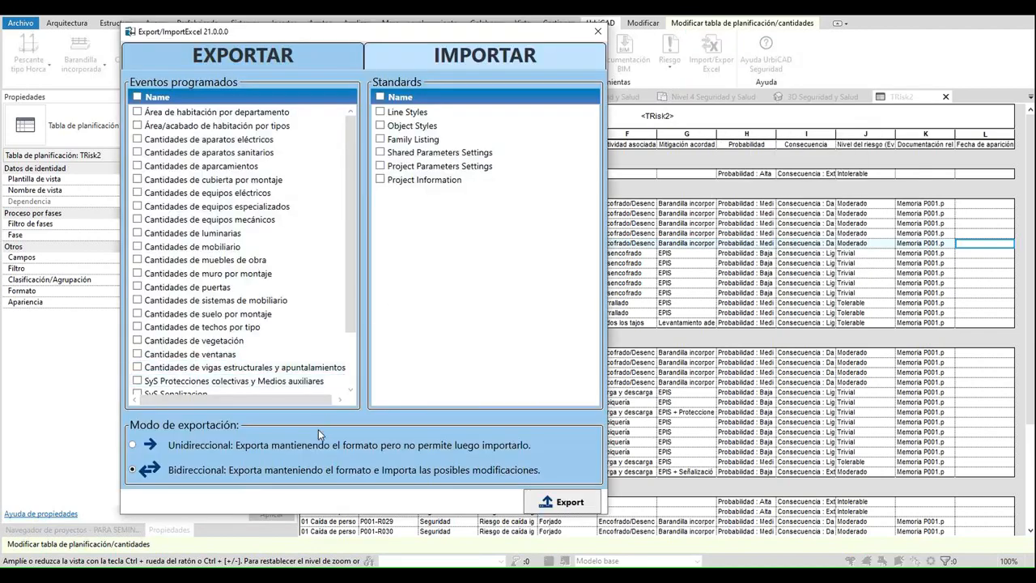
pyautogui.scroll(-2, 354, 348)
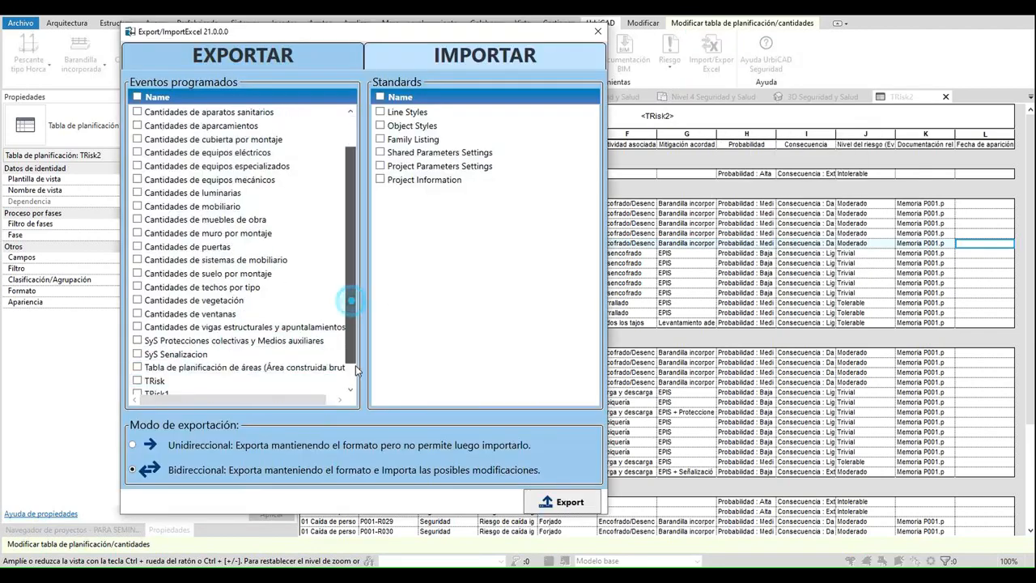
pyautogui.click(137, 354)
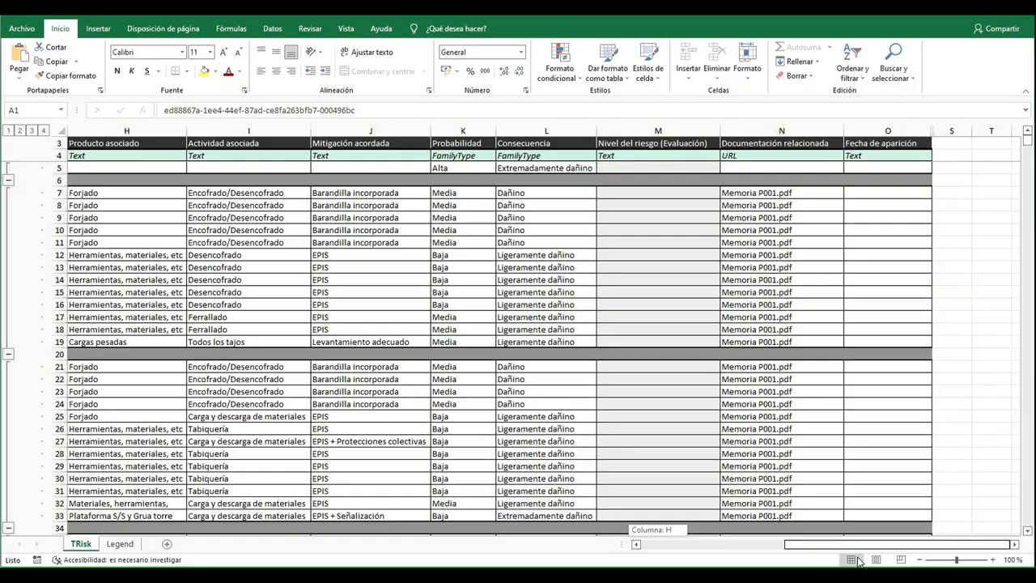
pyautogui.click(374, 442)
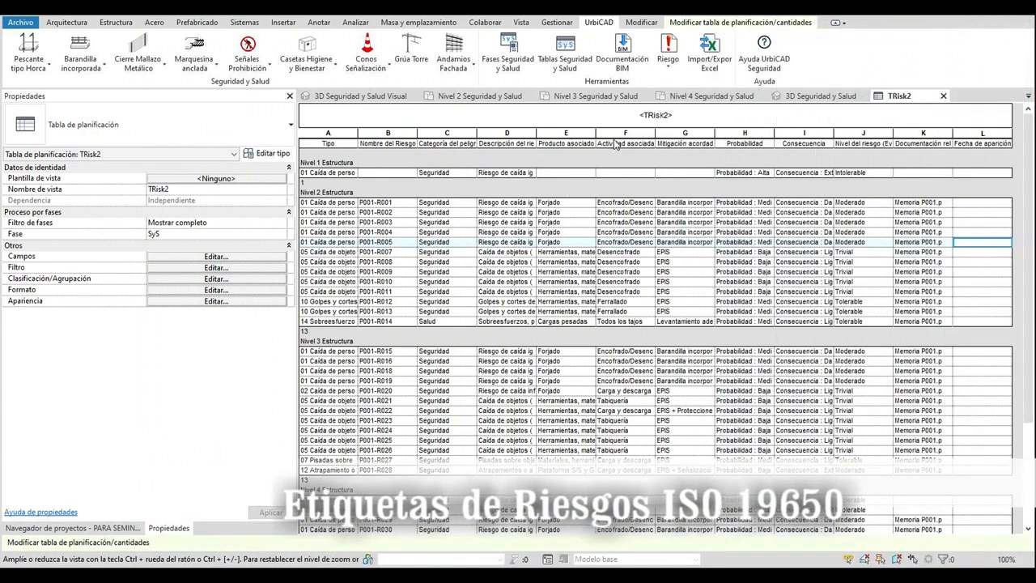
# Step: Return to the Nivel 4 safety plan, attach a risk tag to the green marker near the upper edge, and move the tag above the slab
pyautogui.click(680, 96)
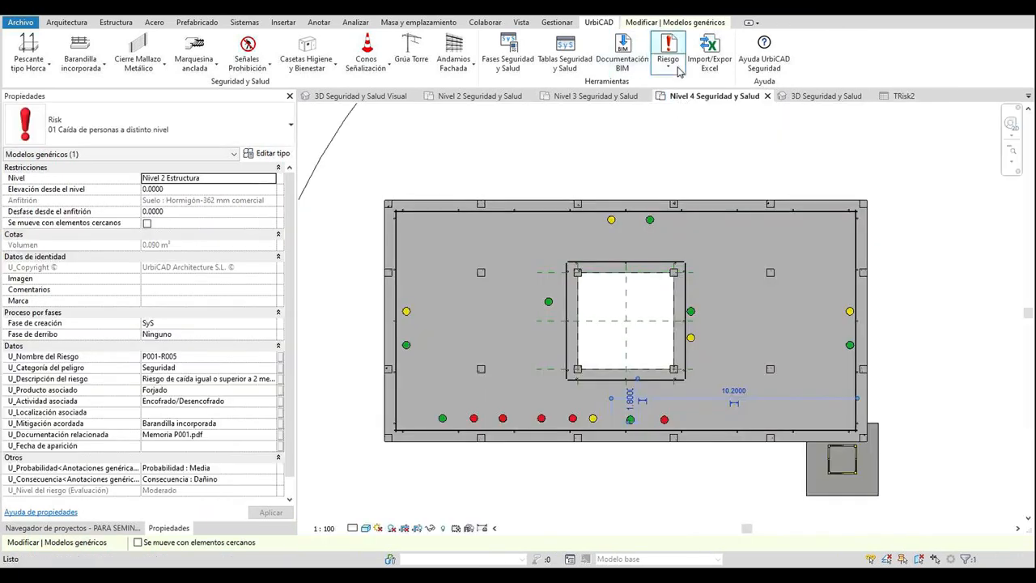
pyautogui.click(668, 70)
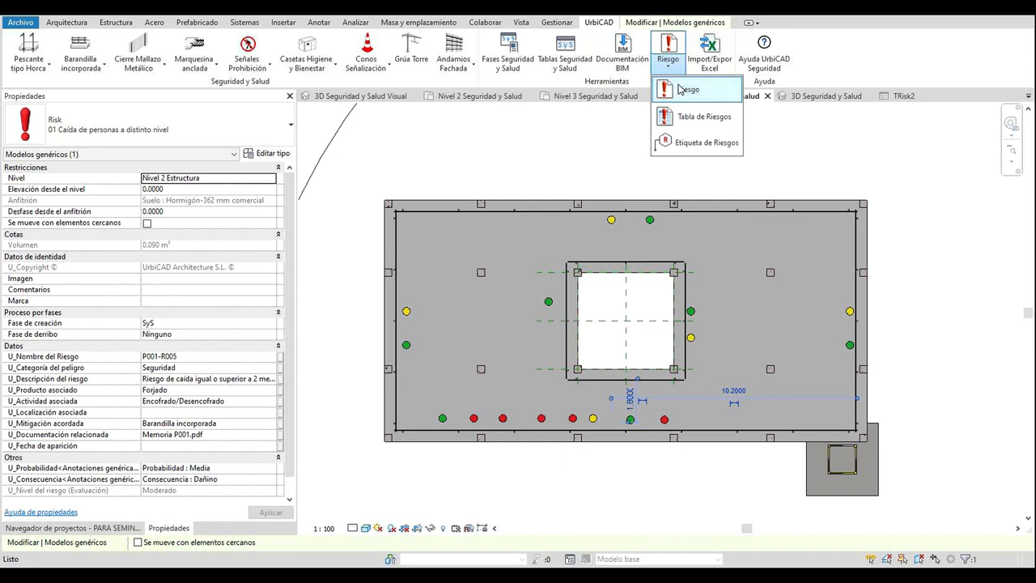
pyautogui.click(689, 145)
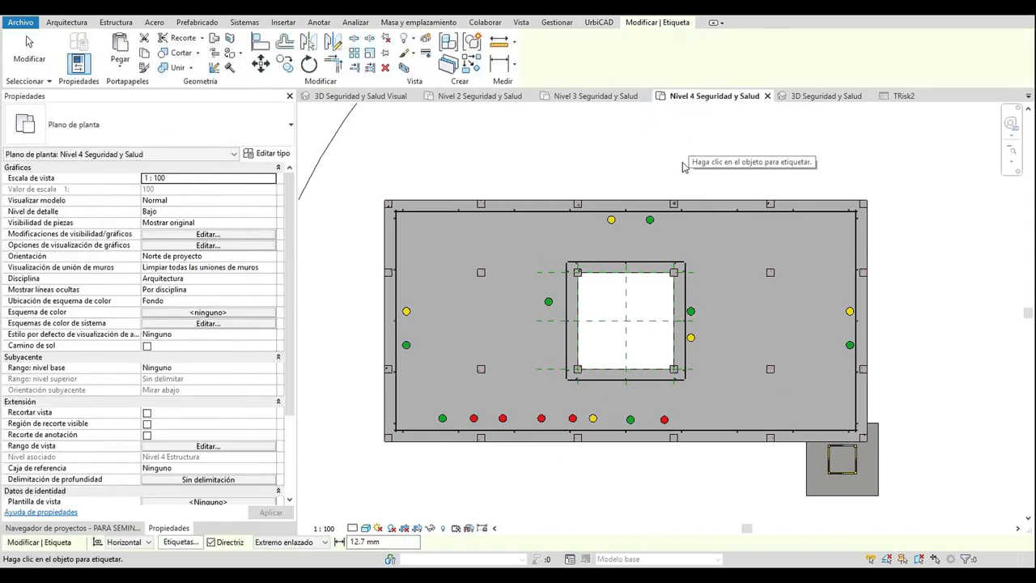
pyautogui.click(651, 221)
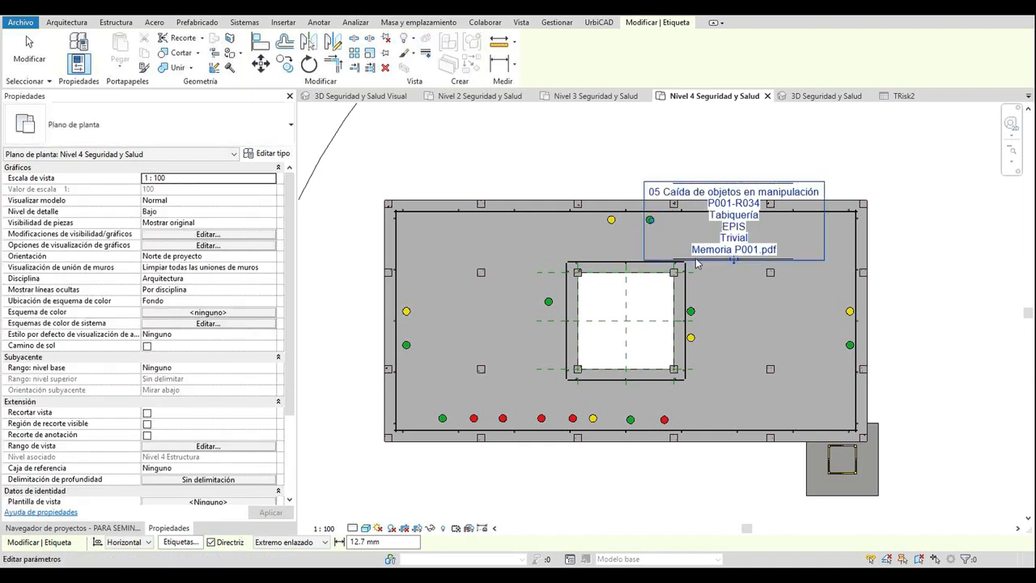
pyautogui.moveTo(734, 262); pyautogui.dragTo(724, 174)
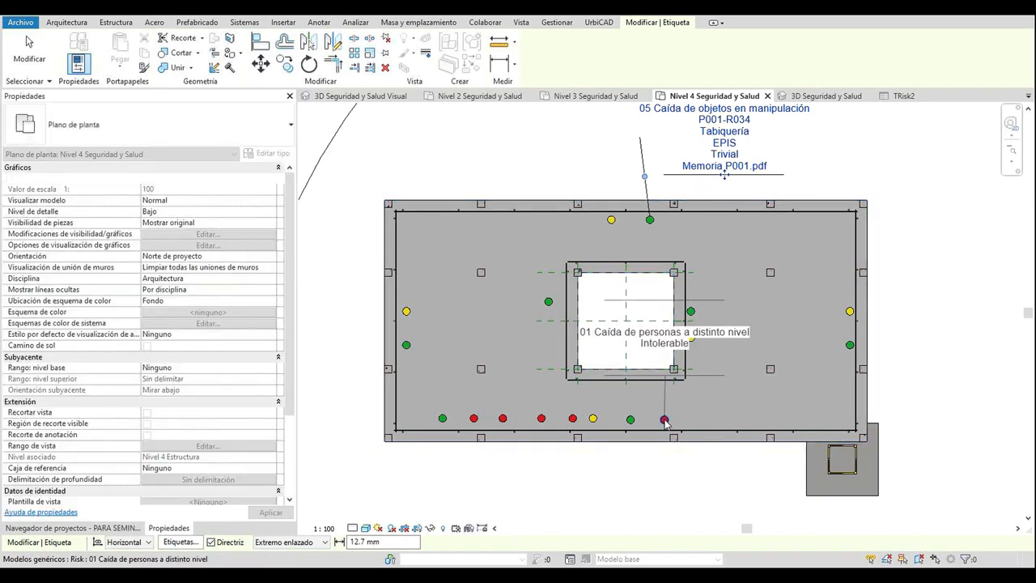
# Step: Attach a risk tag to the red marker near the slab's lower edge and inspect its parameter values without editing them
pyautogui.click(664, 338)
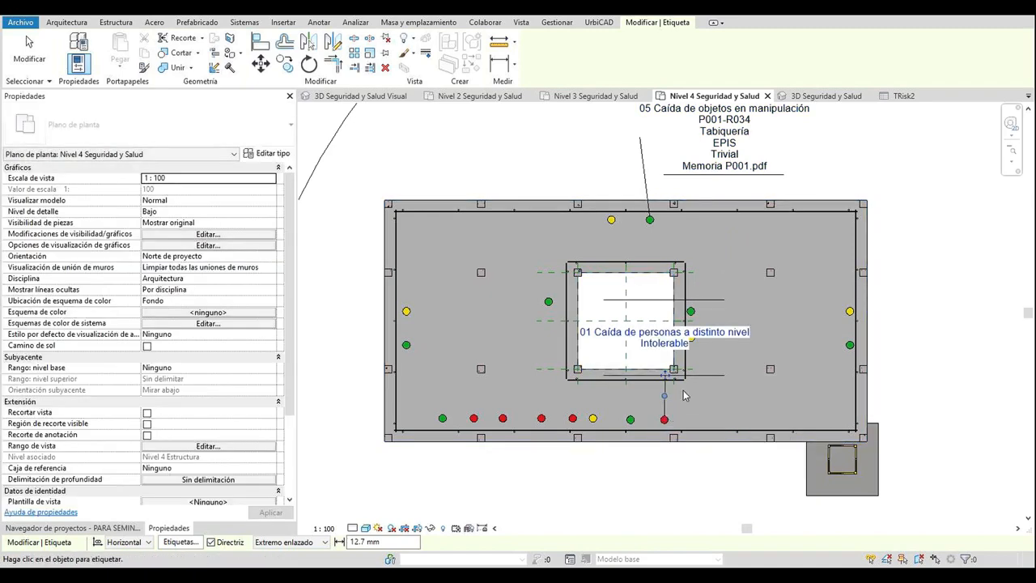
pyautogui.click(659, 346)
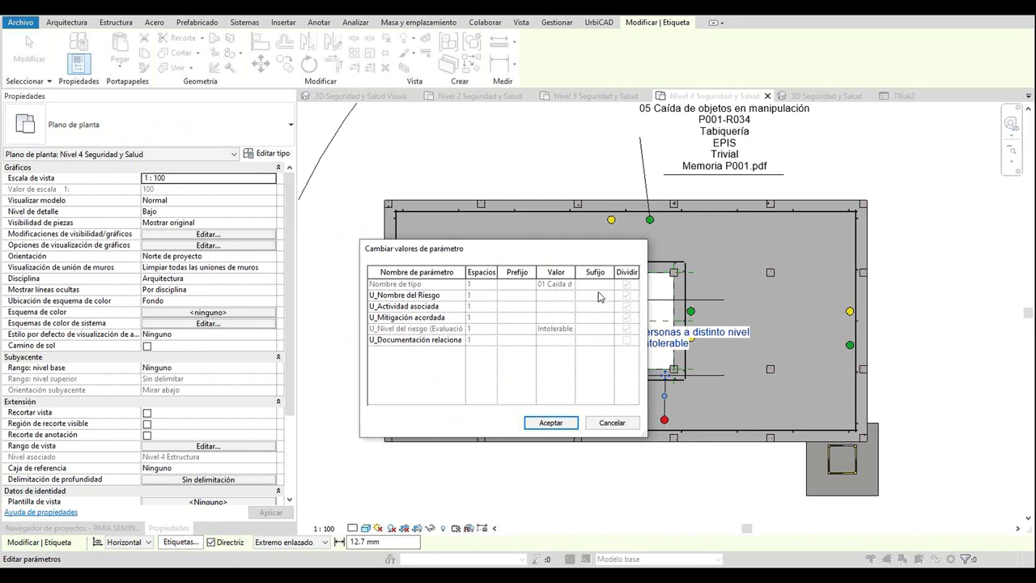
pyautogui.click(609, 423)
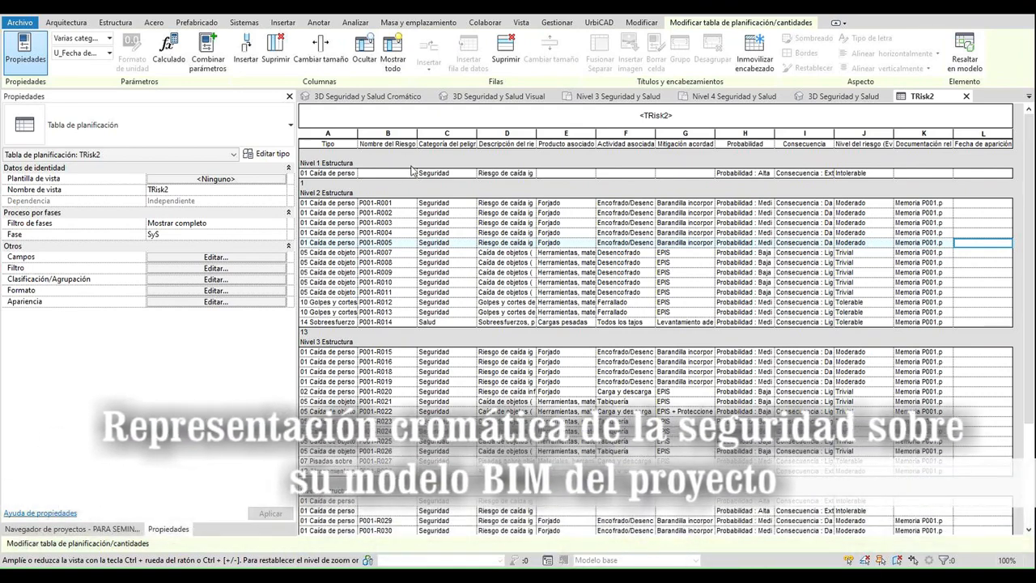
# Step: Compare the 3D Seguridad y Salud Cromático and 3D Seguridad y Salud Visual views, ending in the Cromático view
pyautogui.click(600, 22)
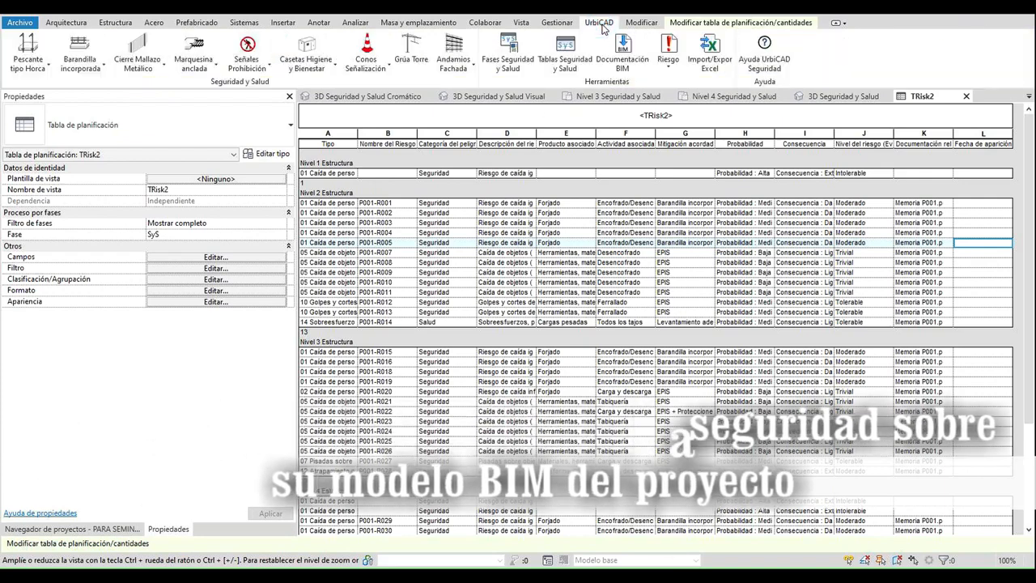
pyautogui.click(389, 97)
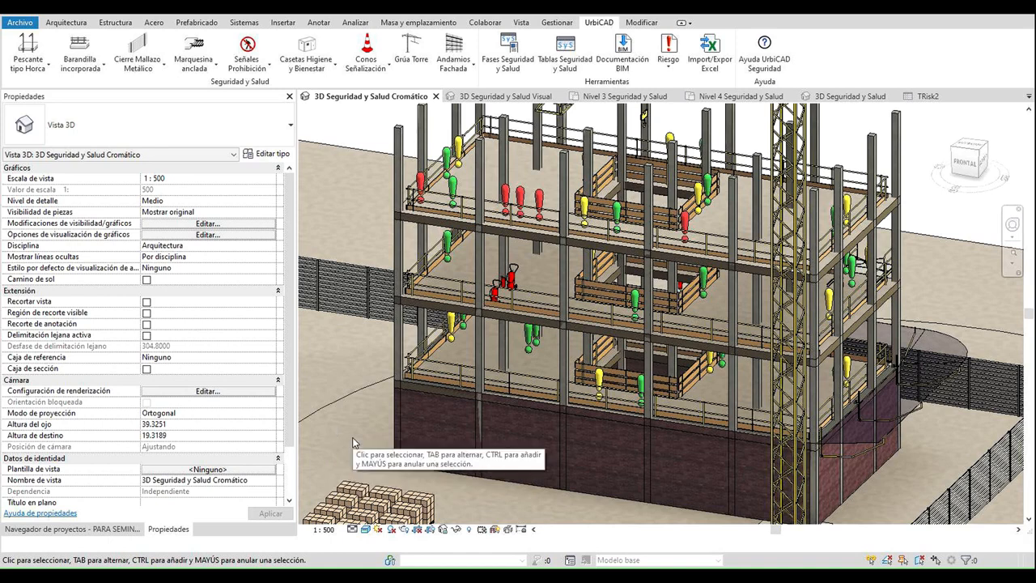
pyautogui.click(511, 97)
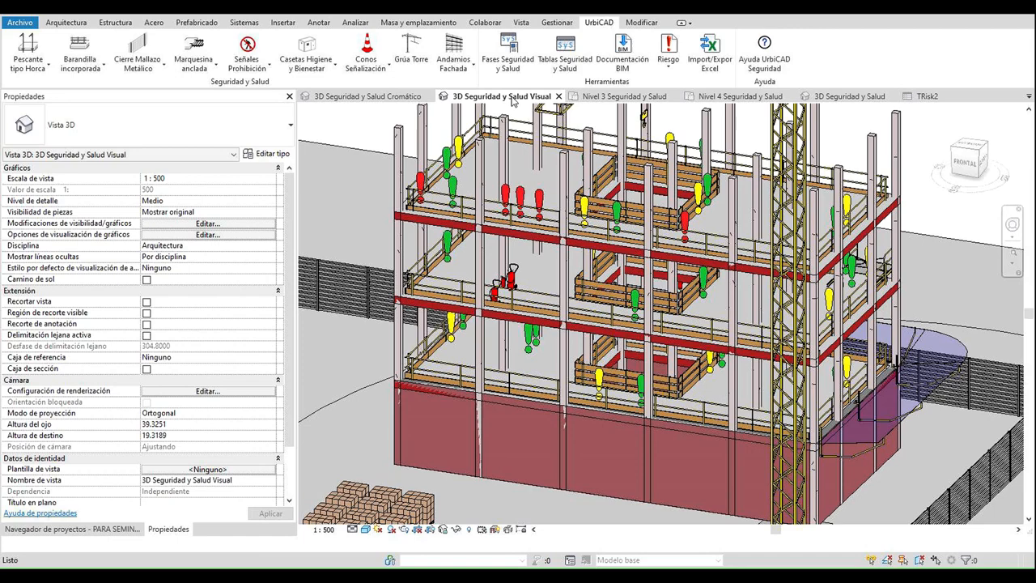
pyautogui.click(379, 98)
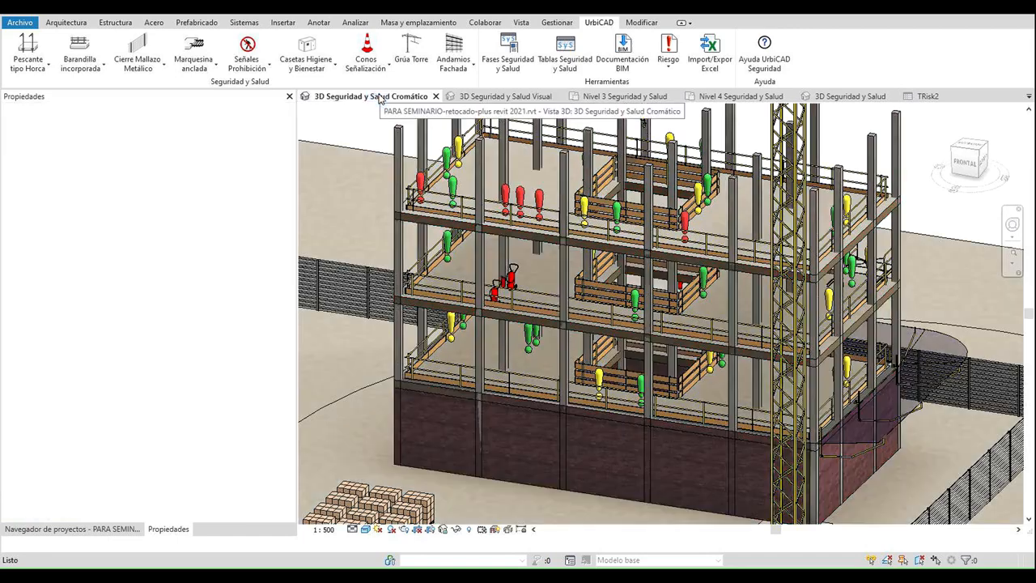
# Step: Examine the properties of several red and green risk markers on Nivel 4 and a yellow one on Nivel 2
pyautogui.click(507, 200)
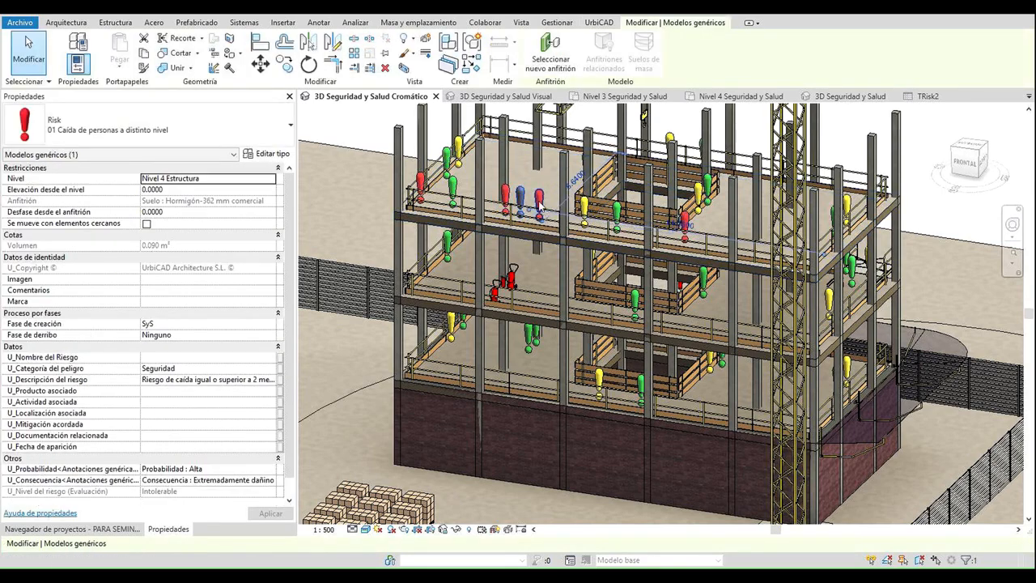
pyautogui.click(540, 201)
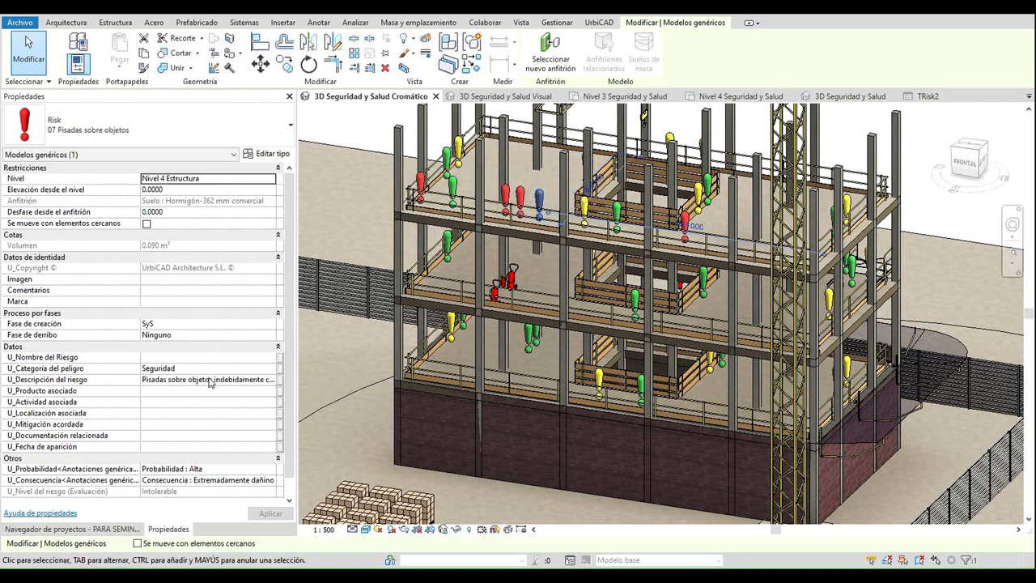
pyautogui.click(618, 217)
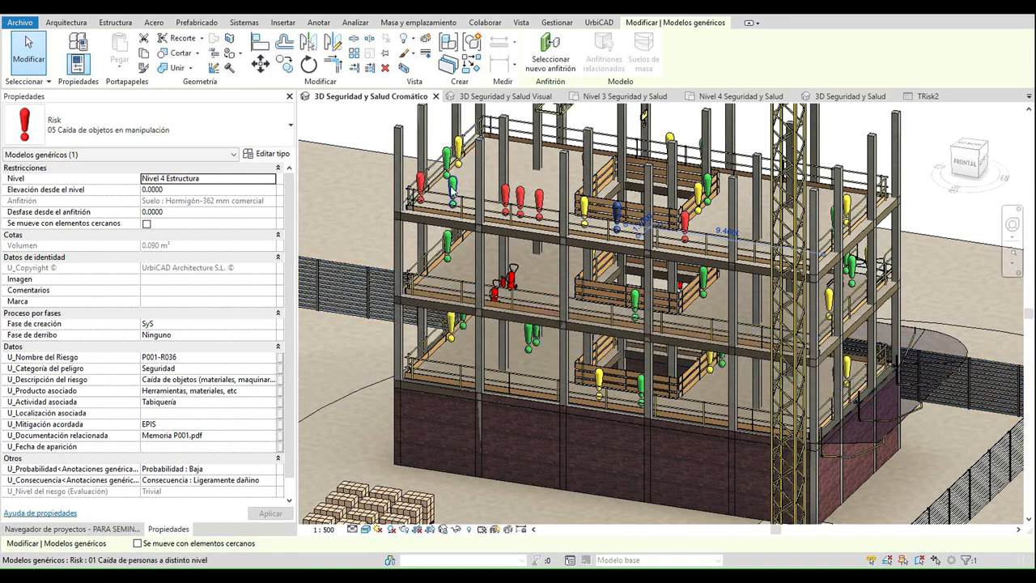
pyautogui.click(452, 190)
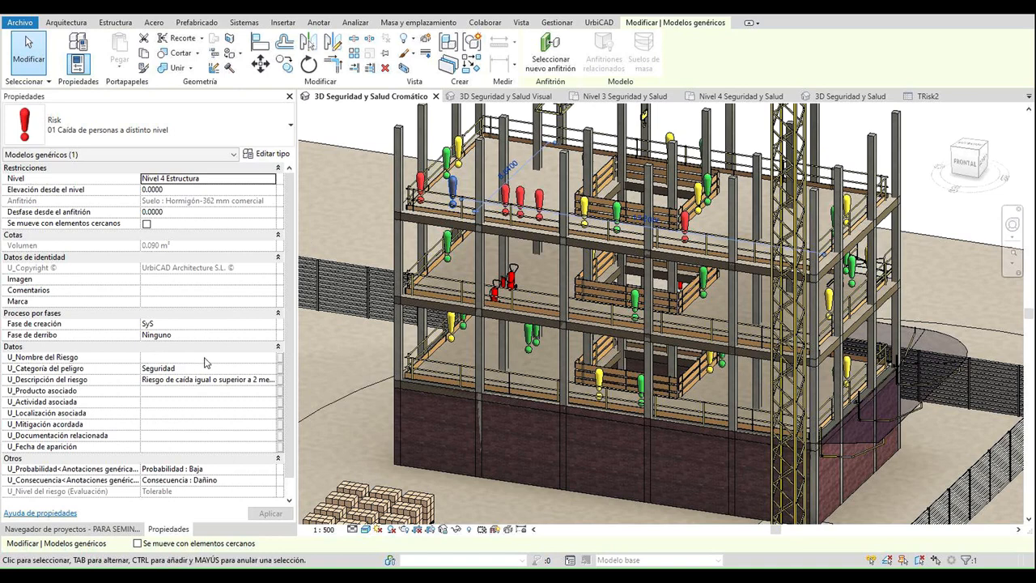
pyautogui.click(452, 323)
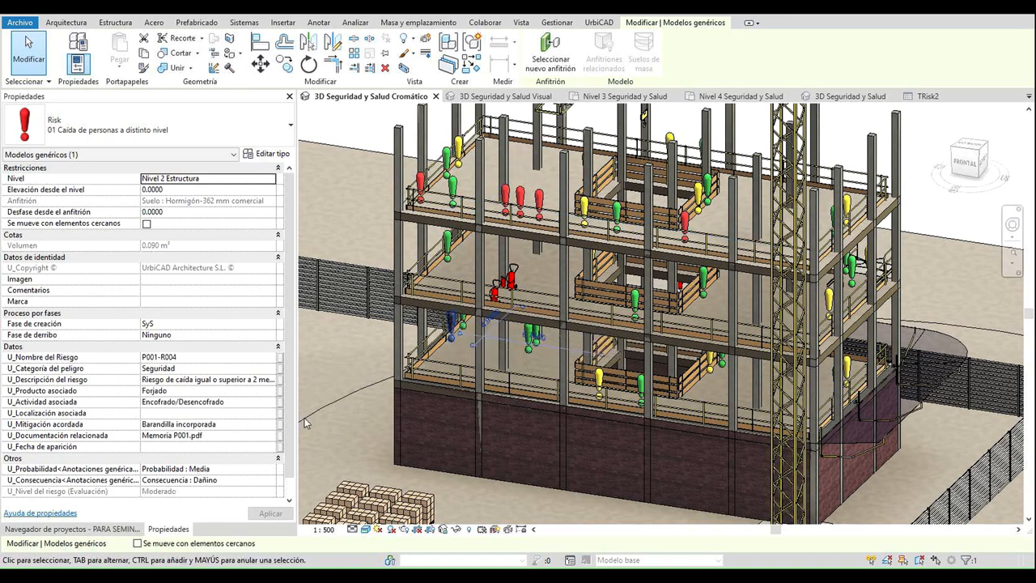